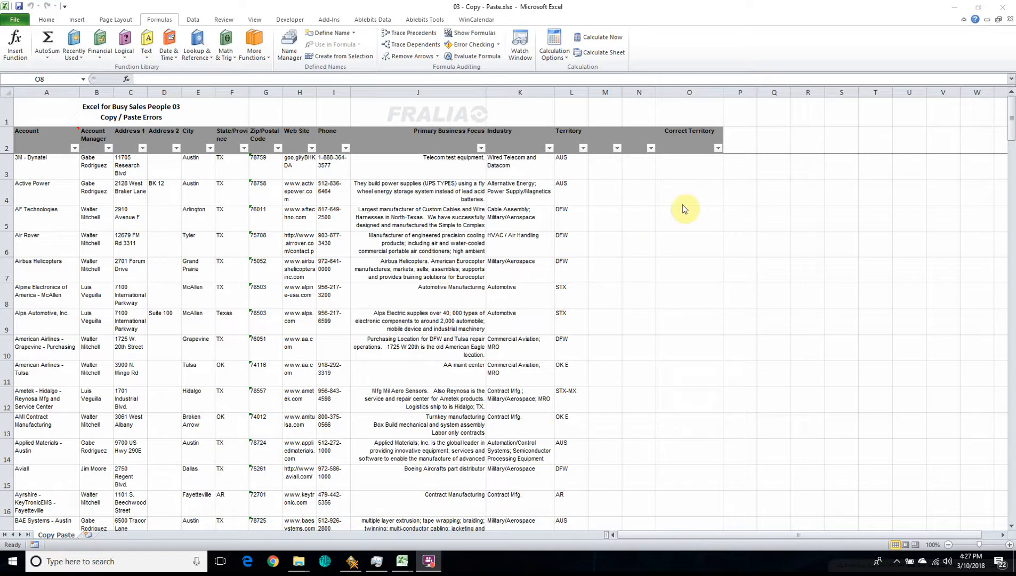
Step: Filter the Territory column so that only records with a blank territory are listed
left_click(622, 277)
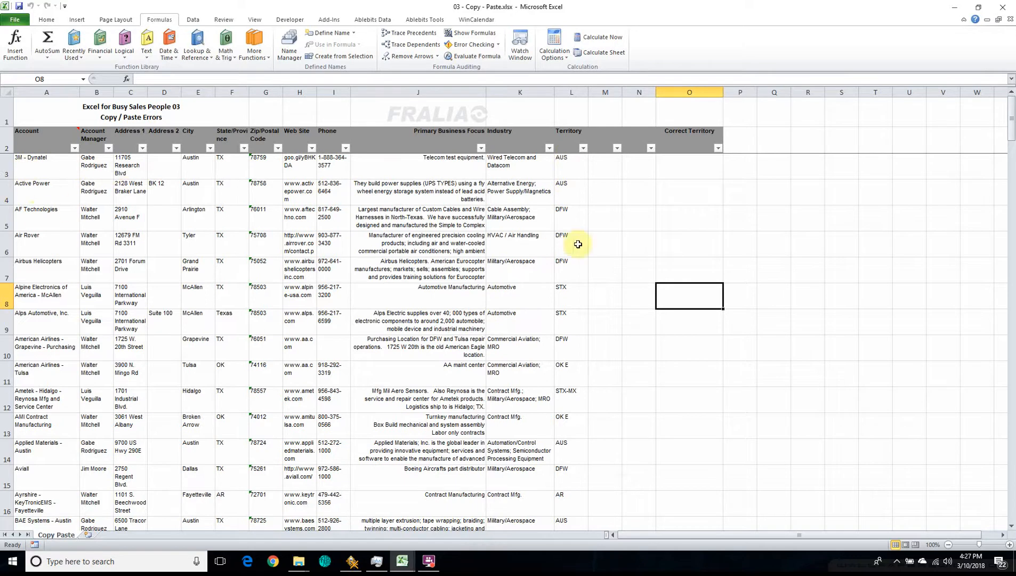
scroll(566, 405, "down", 6)
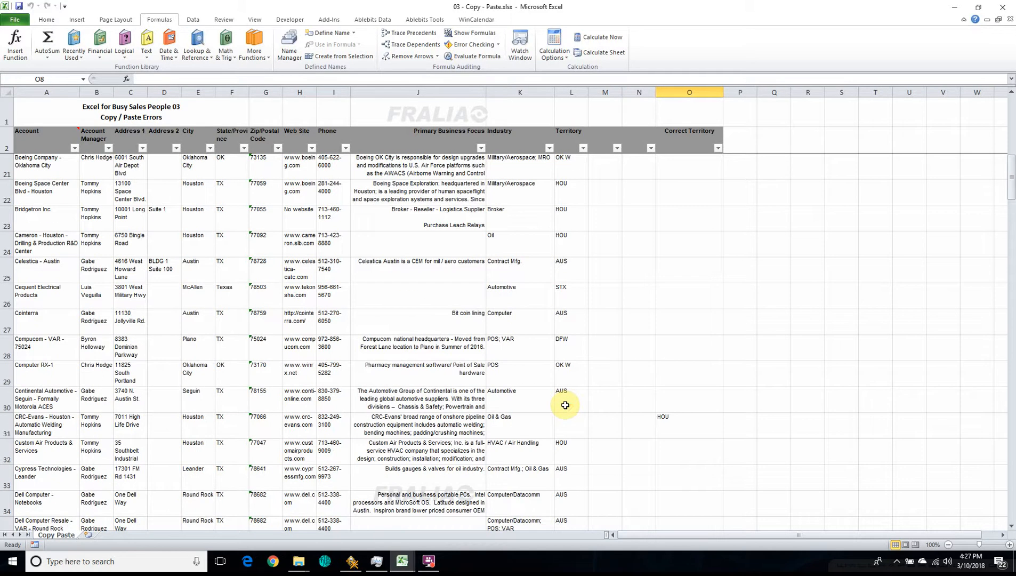
scroll(565, 405, "up", 2)
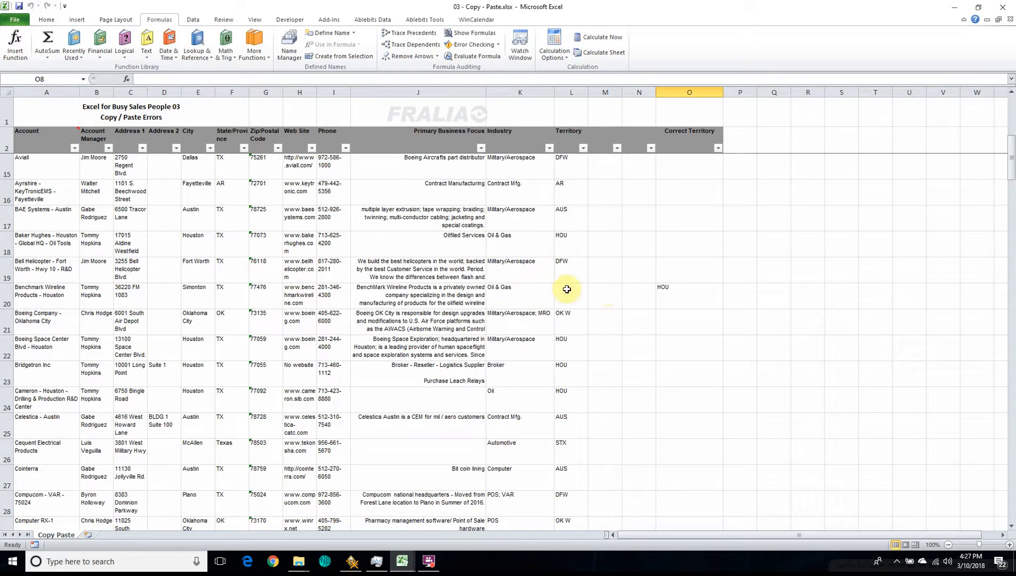
scroll(581, 294, "down", 4)
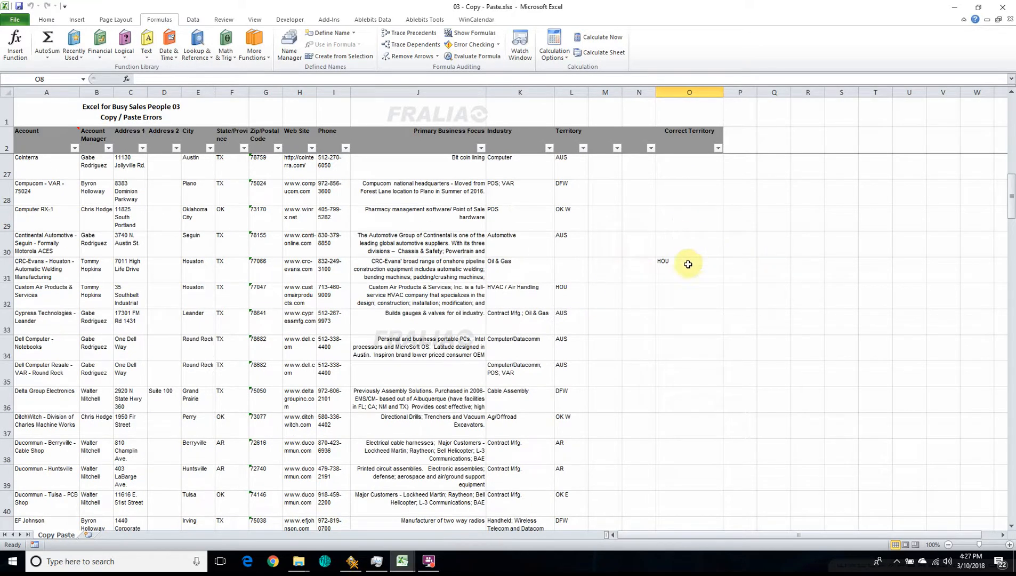
scroll(567, 276, "down", 4)
scroll(567, 276, "up", 12)
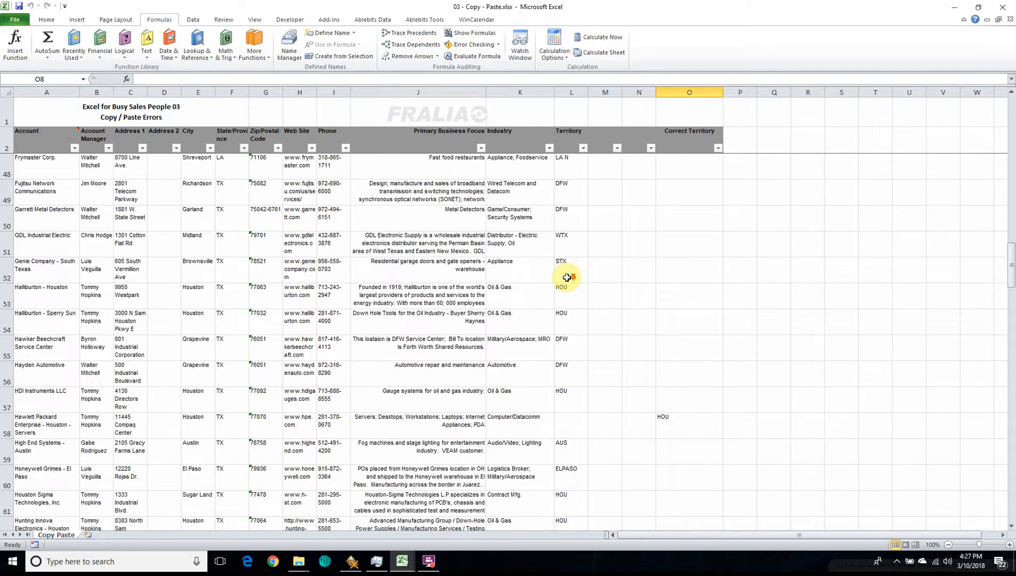
left_click(582, 147)
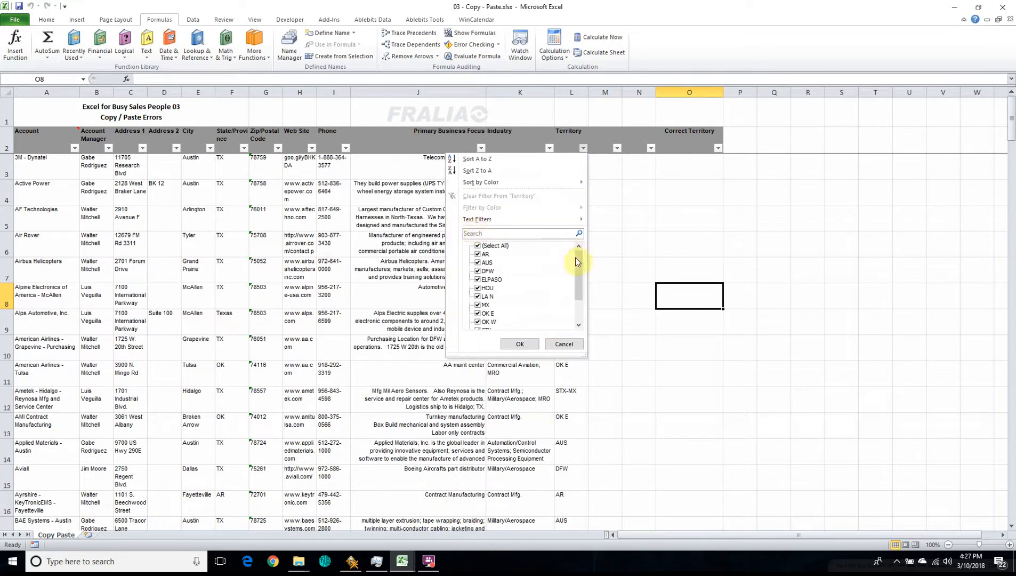
left_click(477, 245)
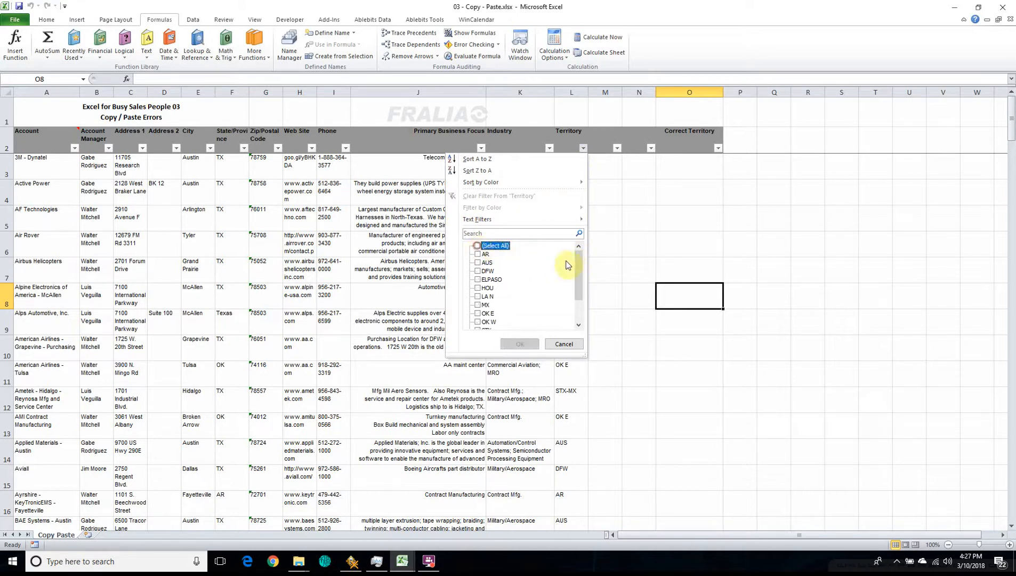
scroll(577, 265, "down", 2)
left_click(477, 322)
left_click(520, 345)
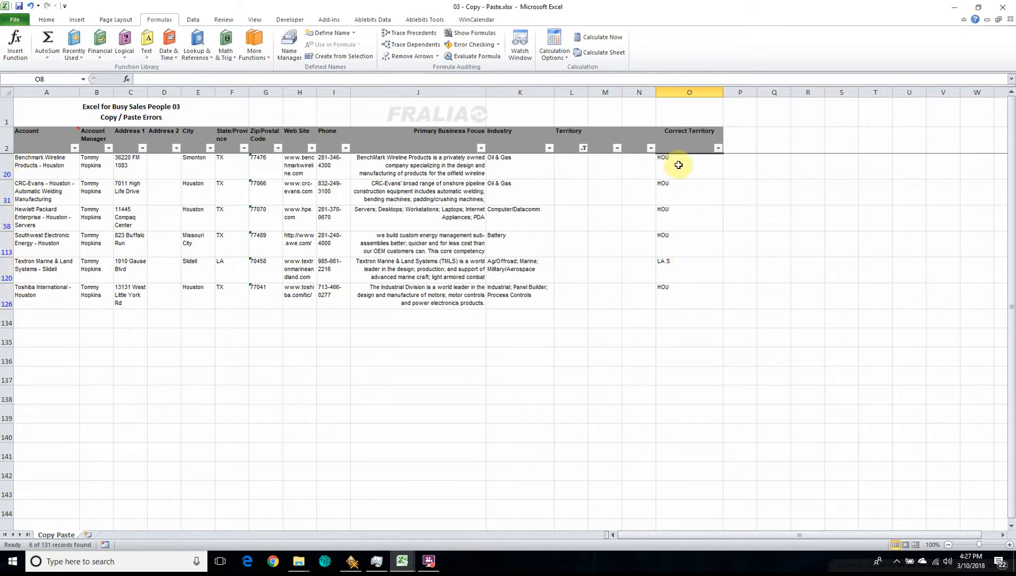
Step: Highlight the filtered Correct Territory entries from O20 to O126 with a yellow fill
left_click_drag(680, 163, 685, 302)
left_click(47, 20)
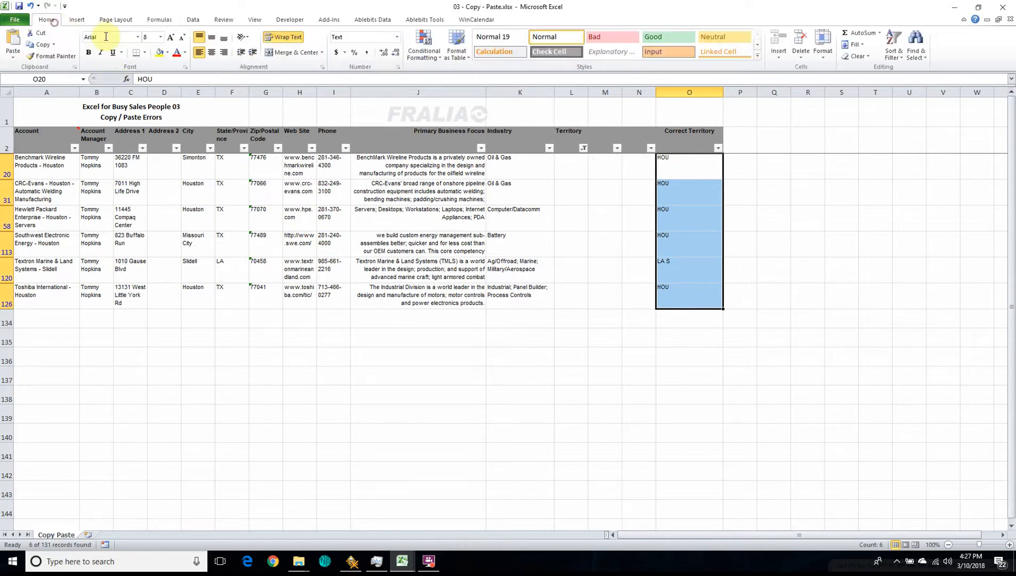
left_click(159, 51)
left_click(773, 270)
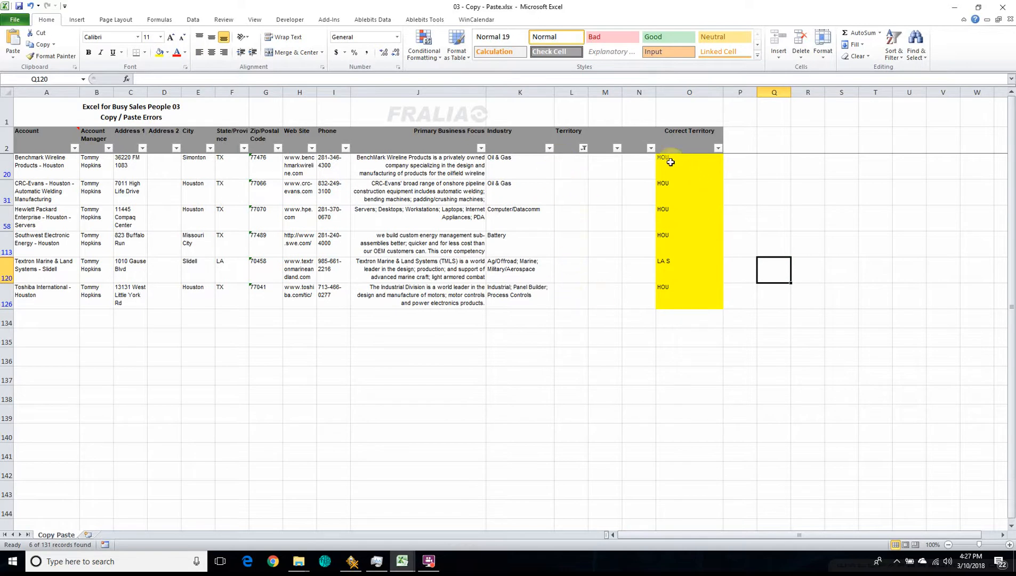
Step: Copy the yellow Correct Territory entries and paste them into the Territory column starting at L20
left_click_drag(664, 160, 661, 298)
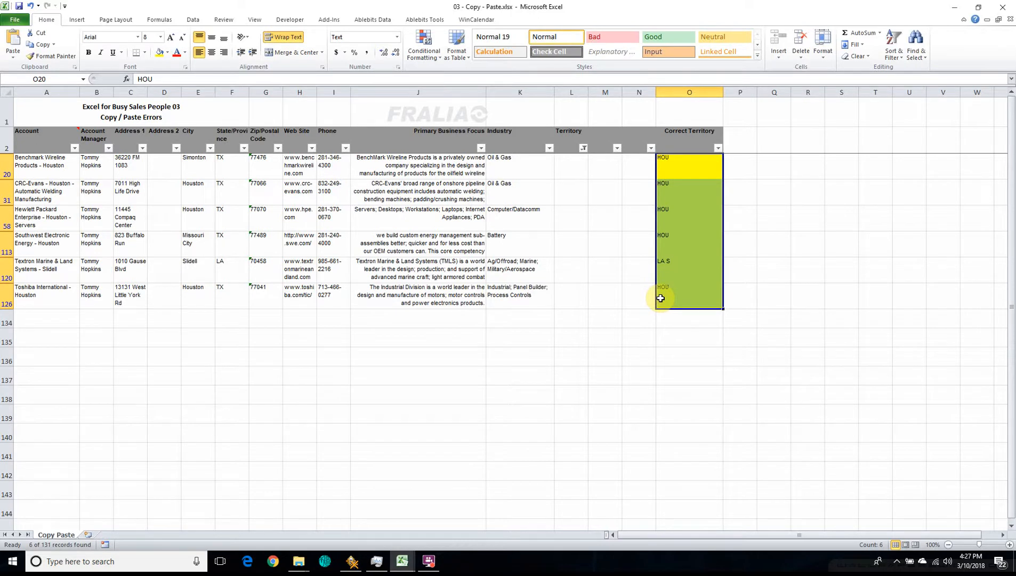
key("ctrl+c")
left_click(570, 166)
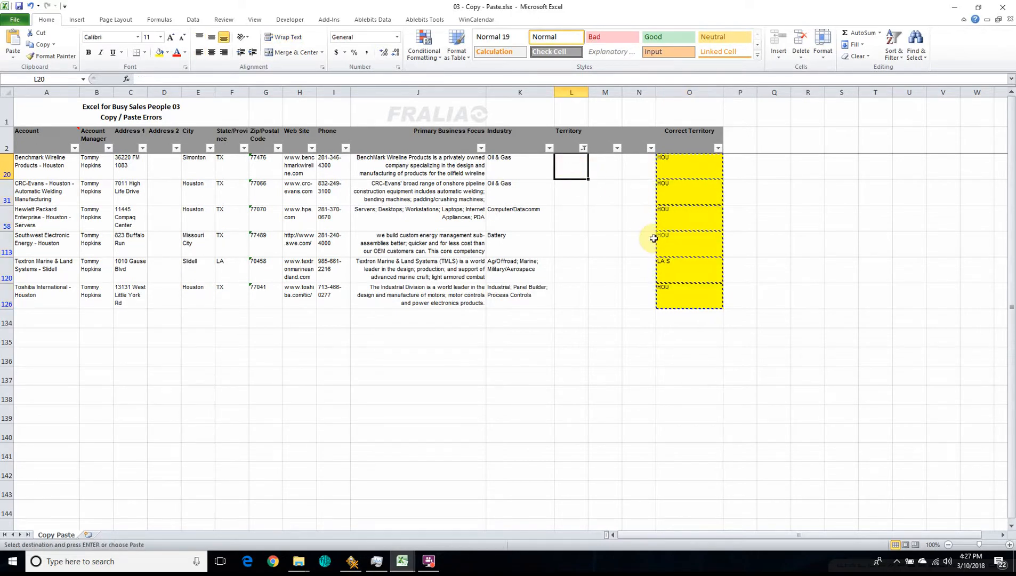
key("ctrl+v")
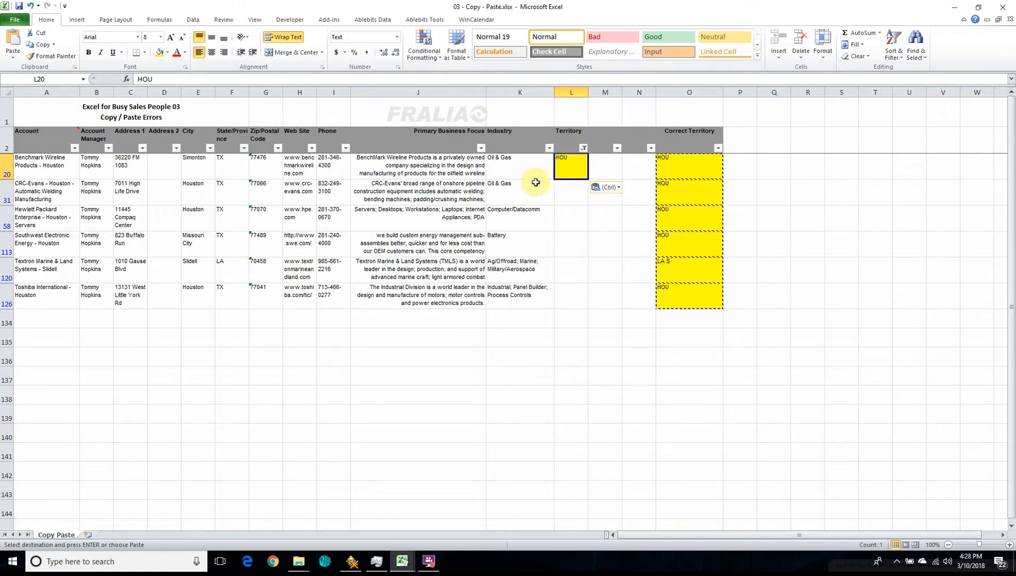
Step: Show all territories again and examine which rows received the pasted values compared with the yellow Correct Territory cells
left_click(583, 149)
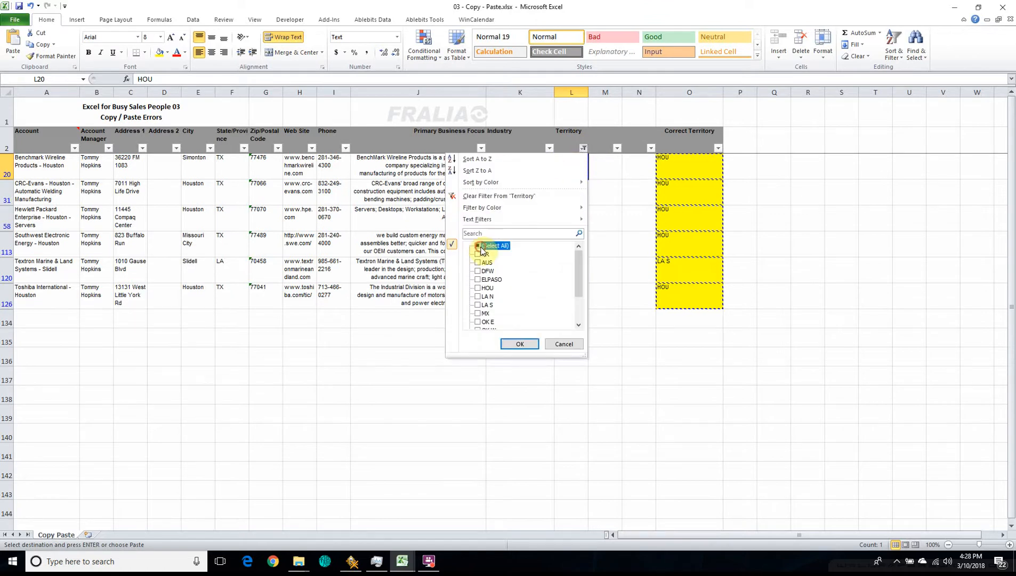
left_click(519, 343)
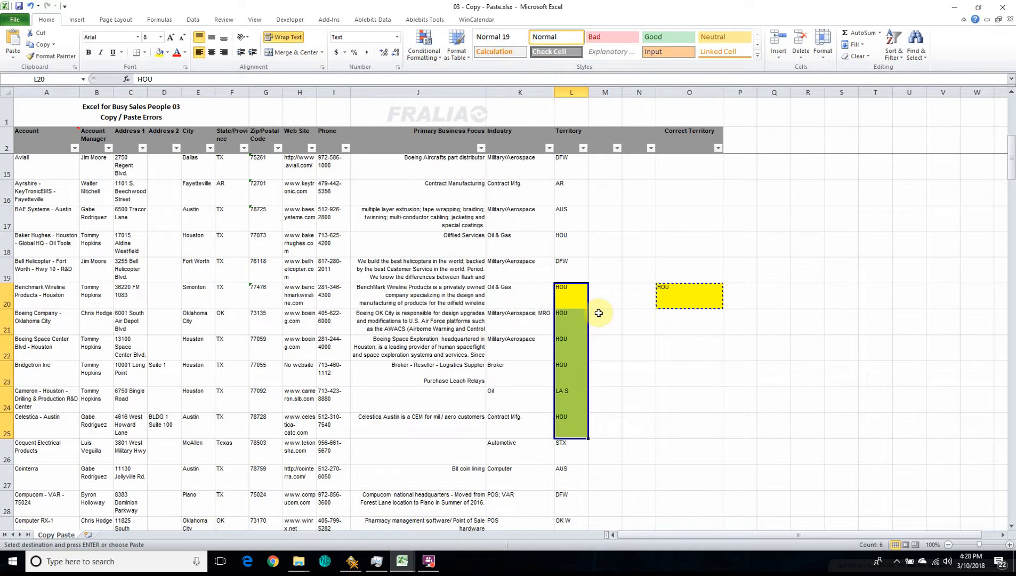
scroll(698, 215, "down", 3)
scroll(698, 215, "down", 19)
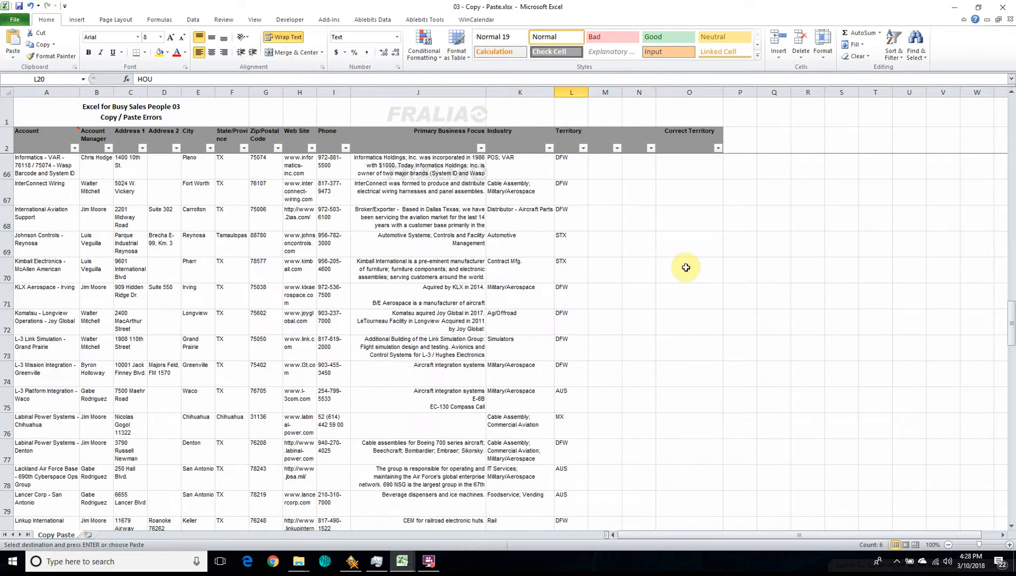
scroll(686, 267, "down", 14)
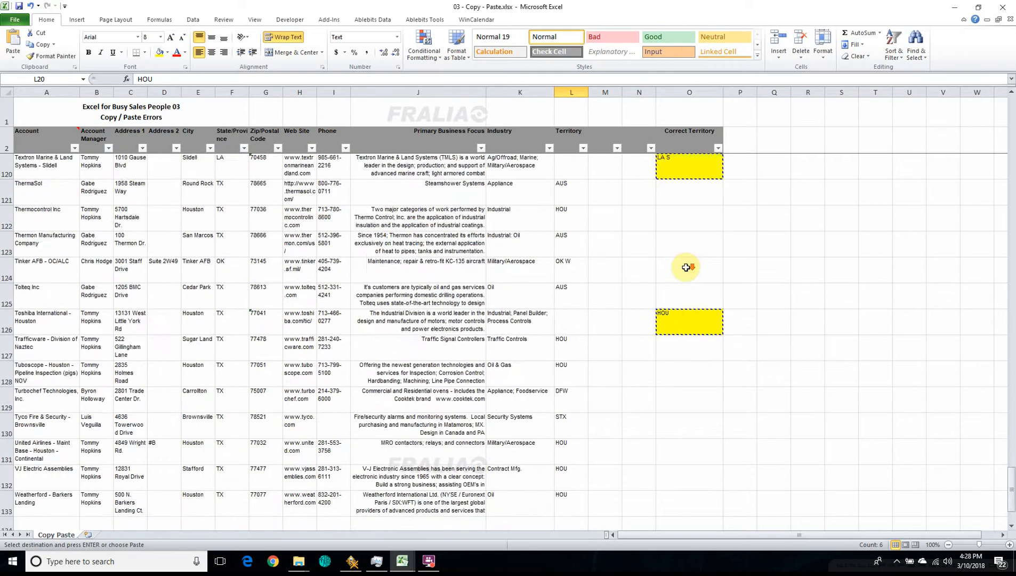
scroll(686, 267, "up", 20)
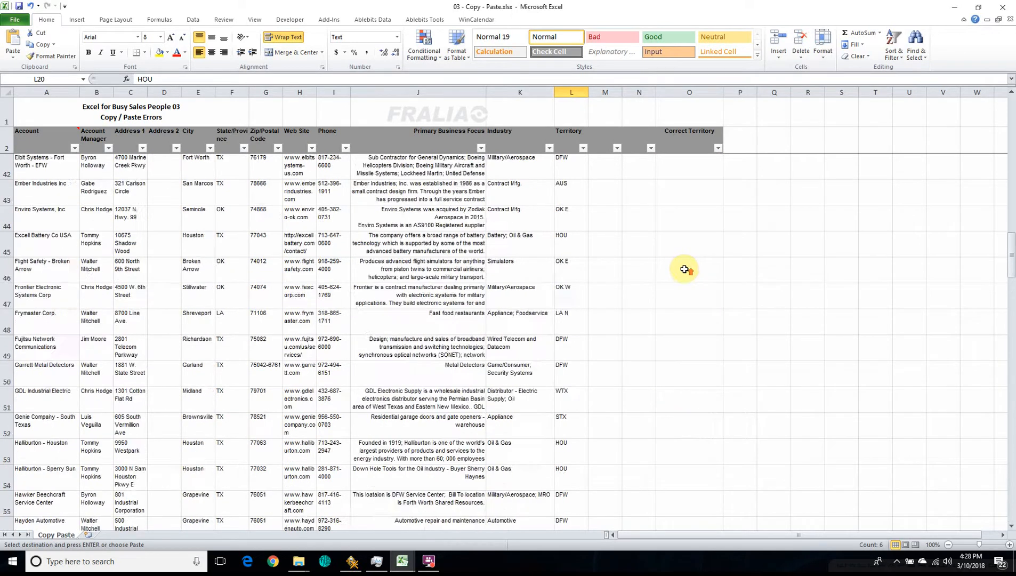
scroll(684, 269, "up", 1)
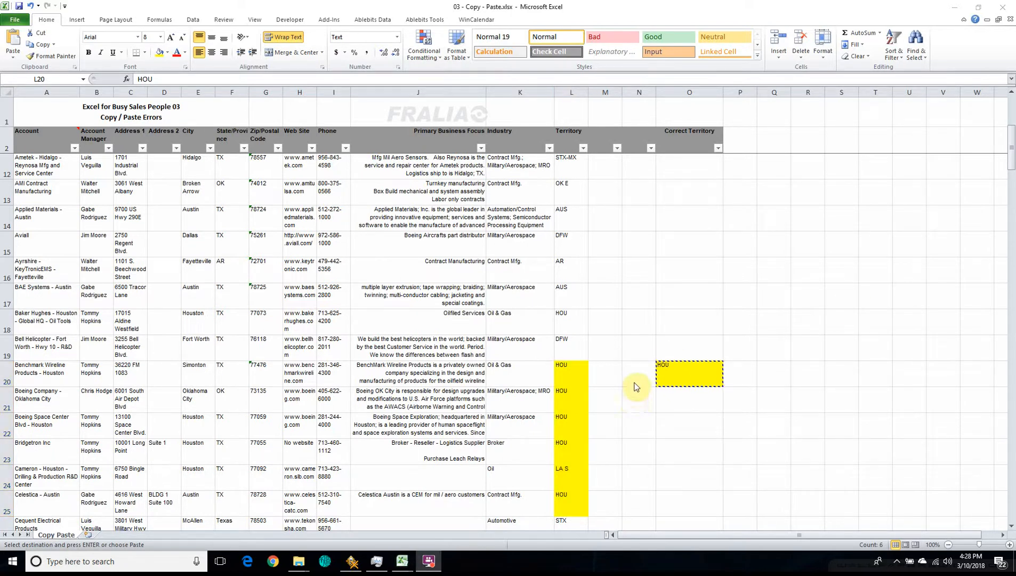
Step: Undo the filter removal and the paste into the Territory column, and cancel the pending copy
left_click(629, 365)
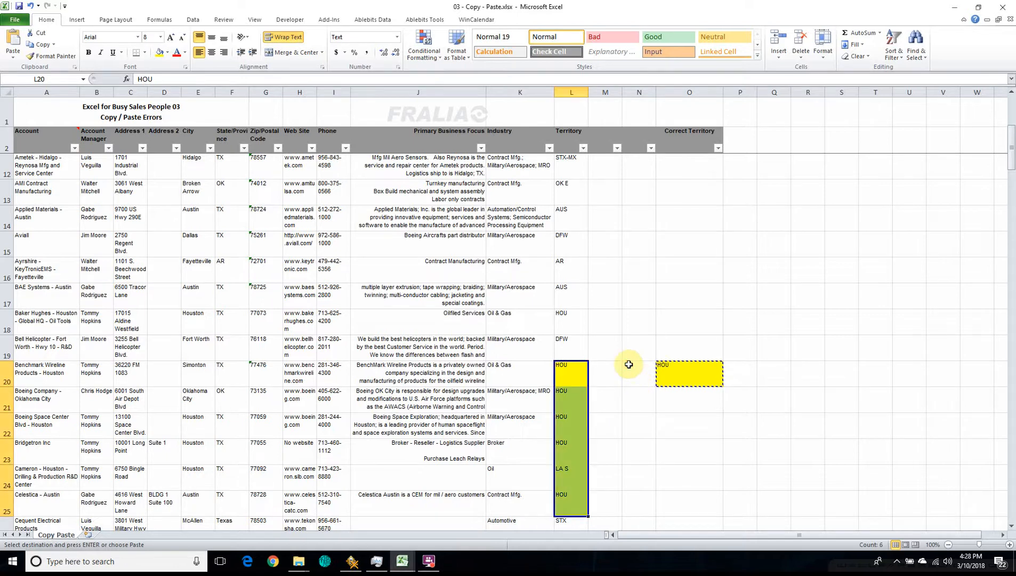
key("ctrl+z")
key("ctrl+z")
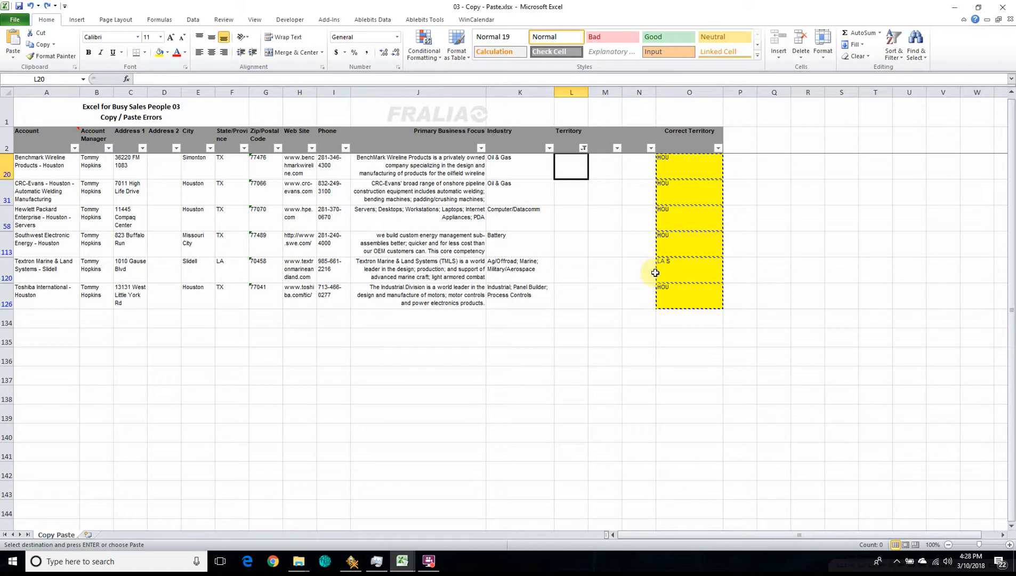
key("Escape")
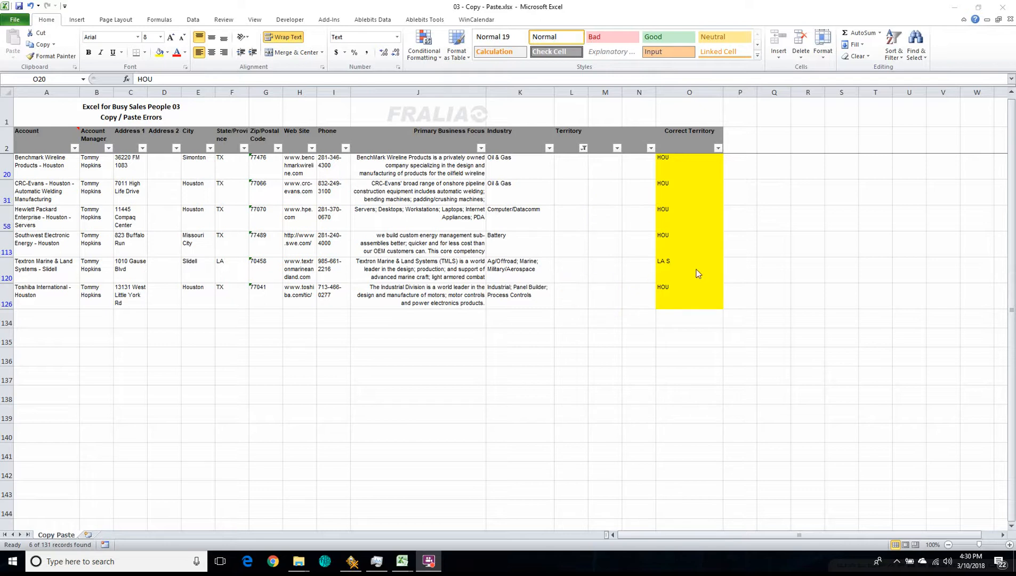
Step: Reset the Territory filter to include all values
left_click(583, 149)
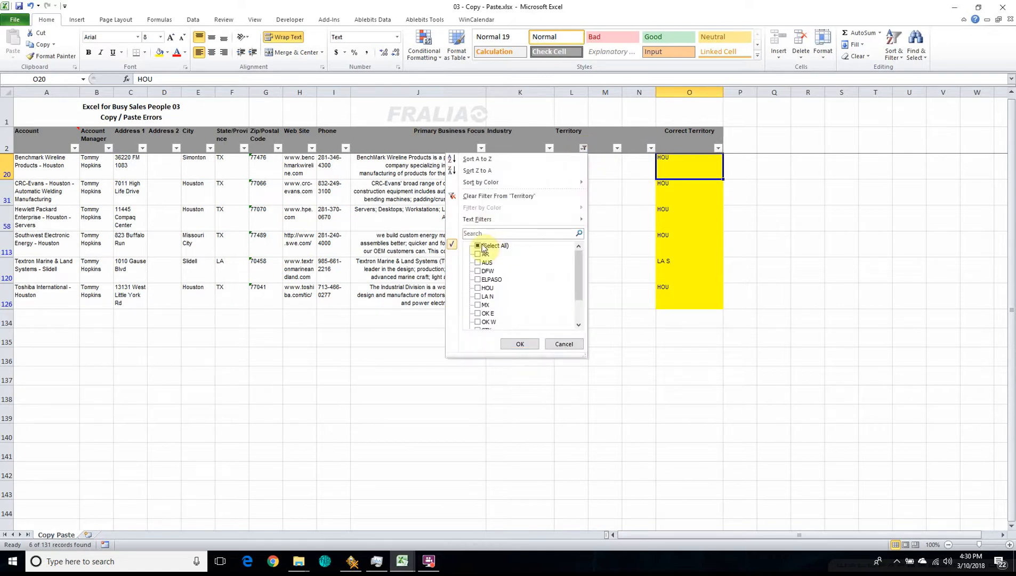
left_click(513, 345)
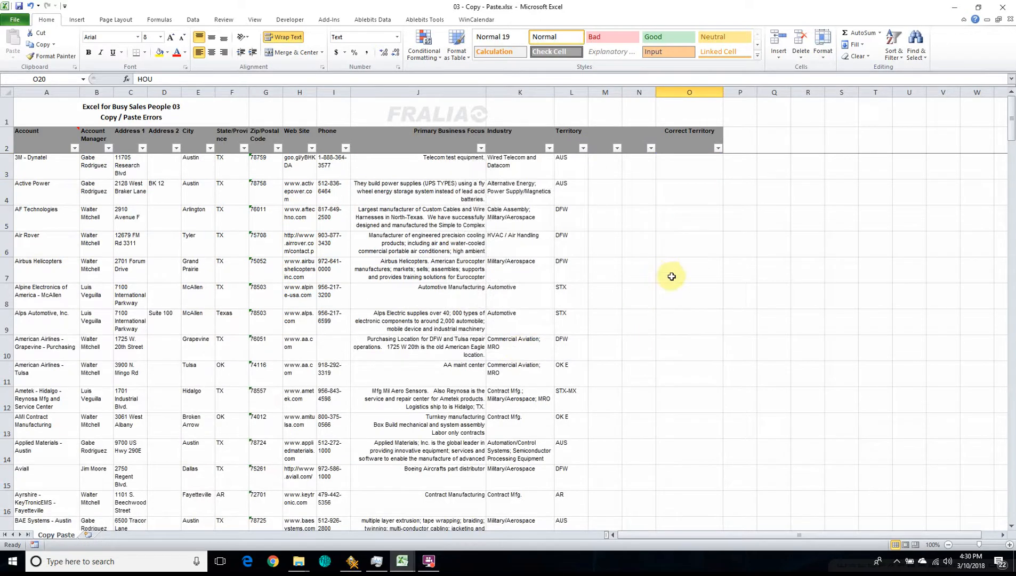
Step: Move the active cell one cell at a time from O5 along the row to the address columns and back, ending at O6
left_click(679, 222)
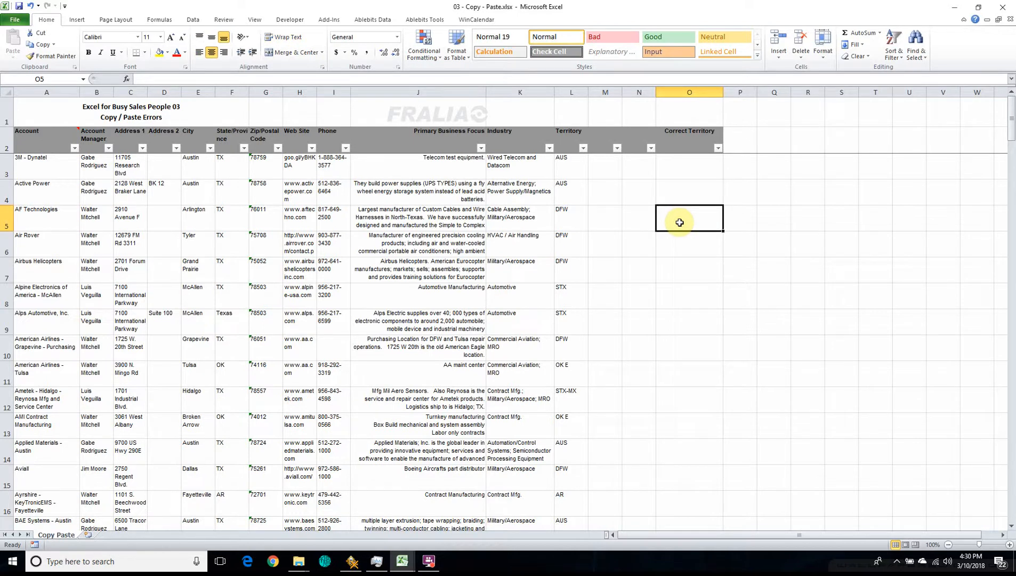
key("Left")
key("Left")
key("Left")
key("Left")
key("Left")
key("Left")
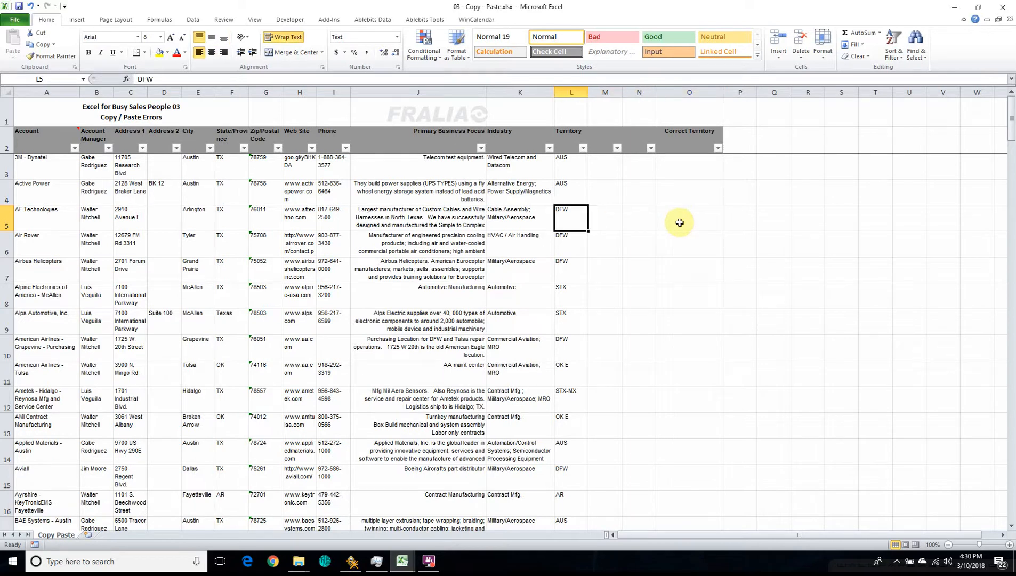
key("Left")
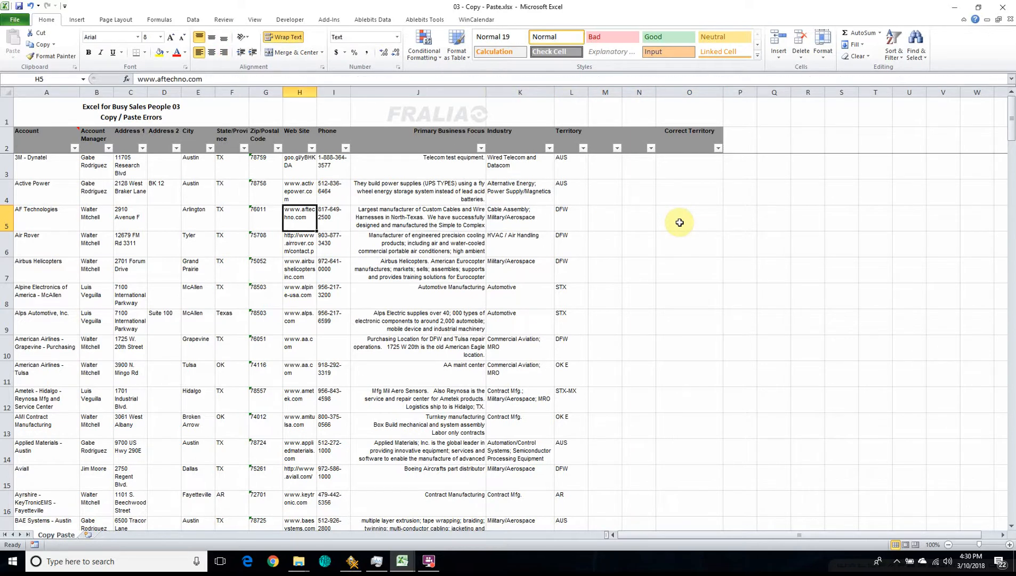
key("Left")
key("Left")
key("Left")
key("Left")
key("Left")
key("Left")
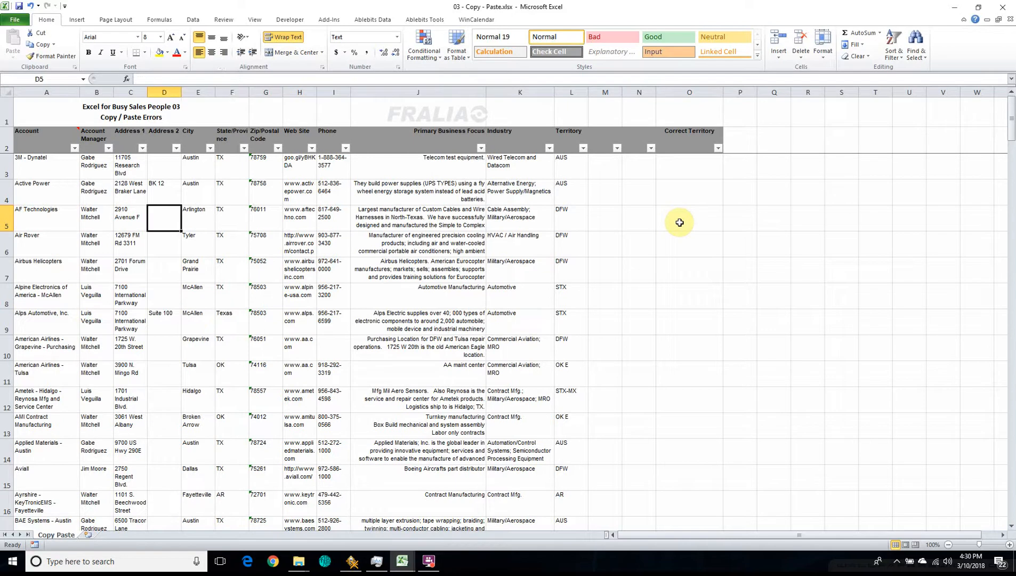
key("Left")
key("Right")
key("Right")
key("Right")
key("Right")
key("Right")
key("Right")
key("Right")
key("Right")
key("Right")
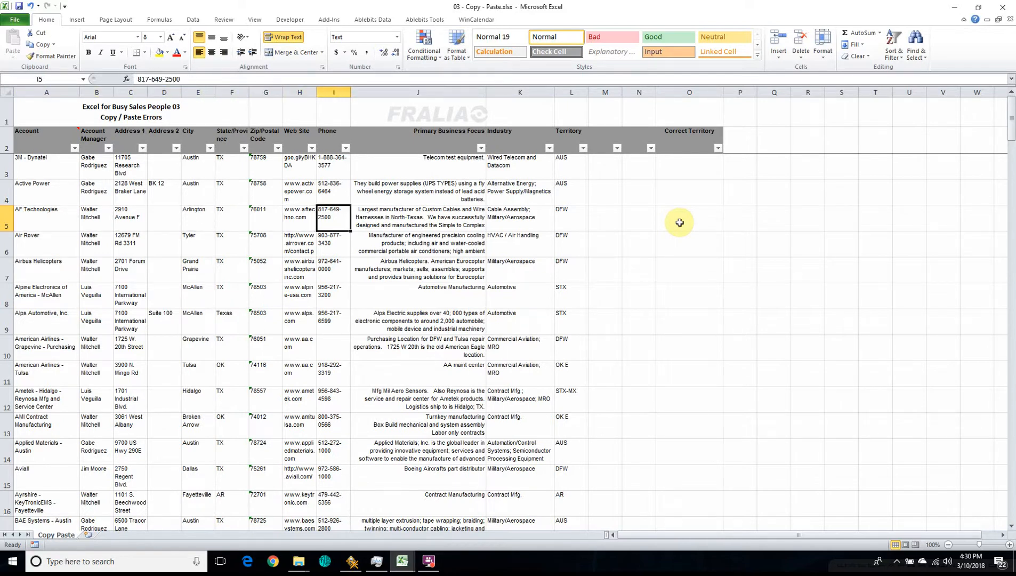
key("Right")
key("Right")
key("Right")
key("Right")
key("Down")
key("Up")
key("Right")
key("Down")
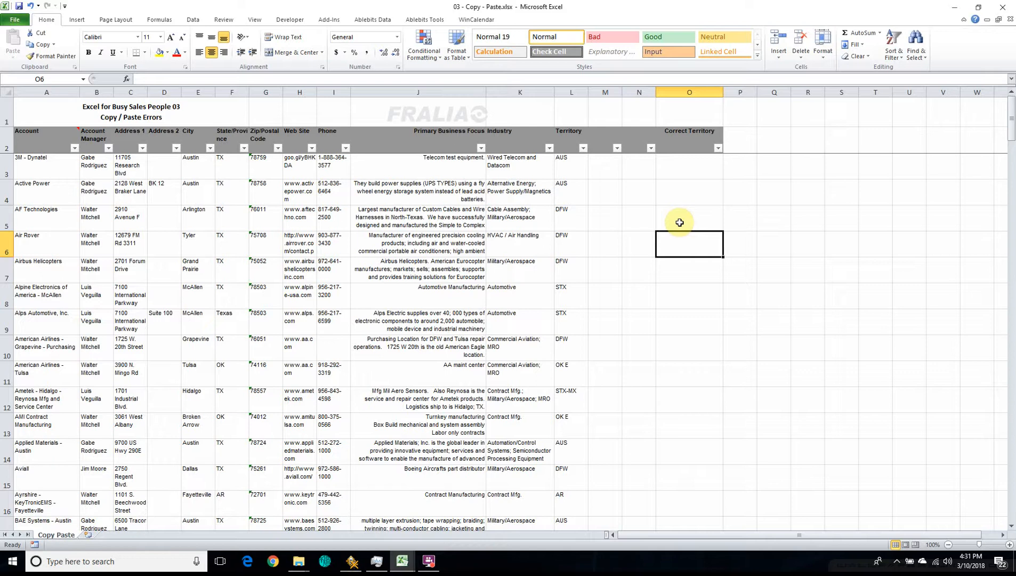
Step: Jump down the Correct Territory column through its filled cells to O31, and to the last column of row 31 and back
key("ctrl+Down")
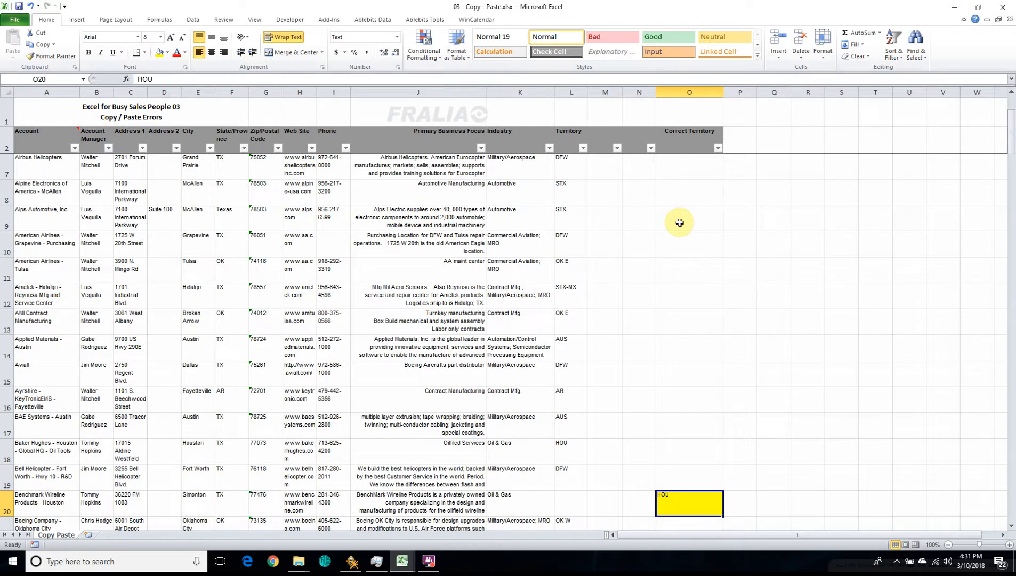
key("ctrl+Down")
key("ctrl+Right")
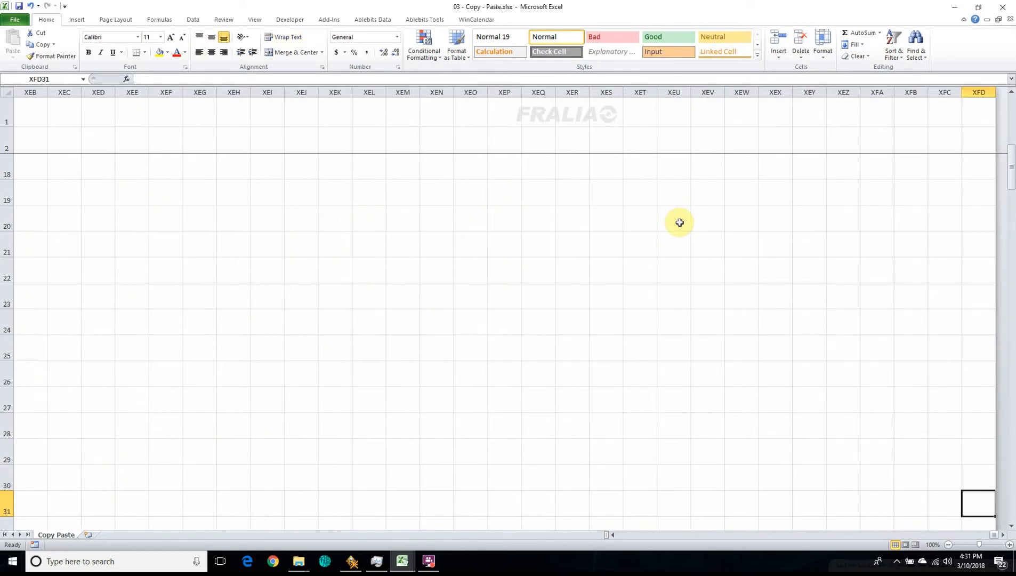
key("Left")
key("ctrl+Left")
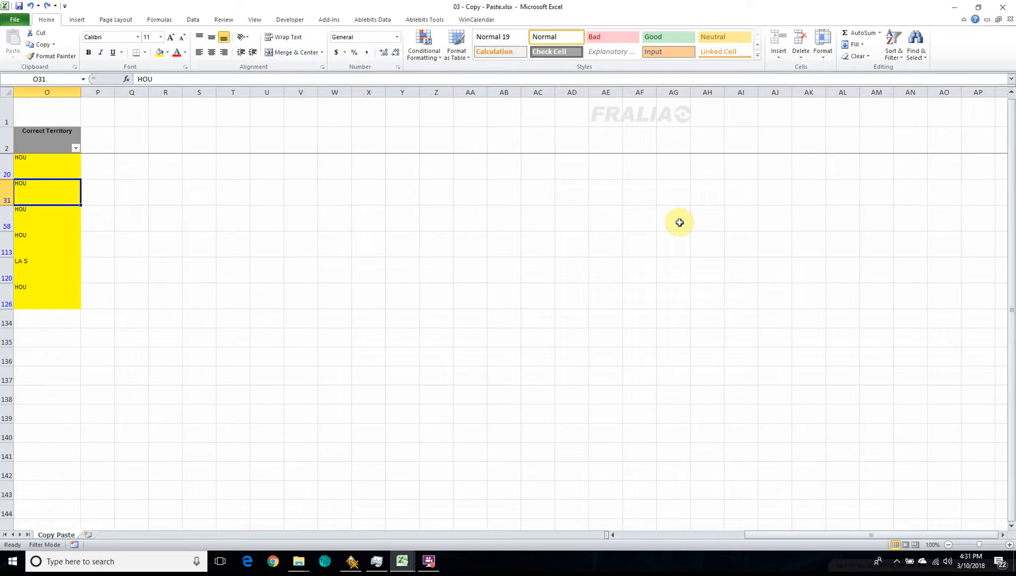
Step: Move along row 31 to the Industry column and redo the removal of the Territory filter
key("Left")
key("Left")
key("Left")
key("Left")
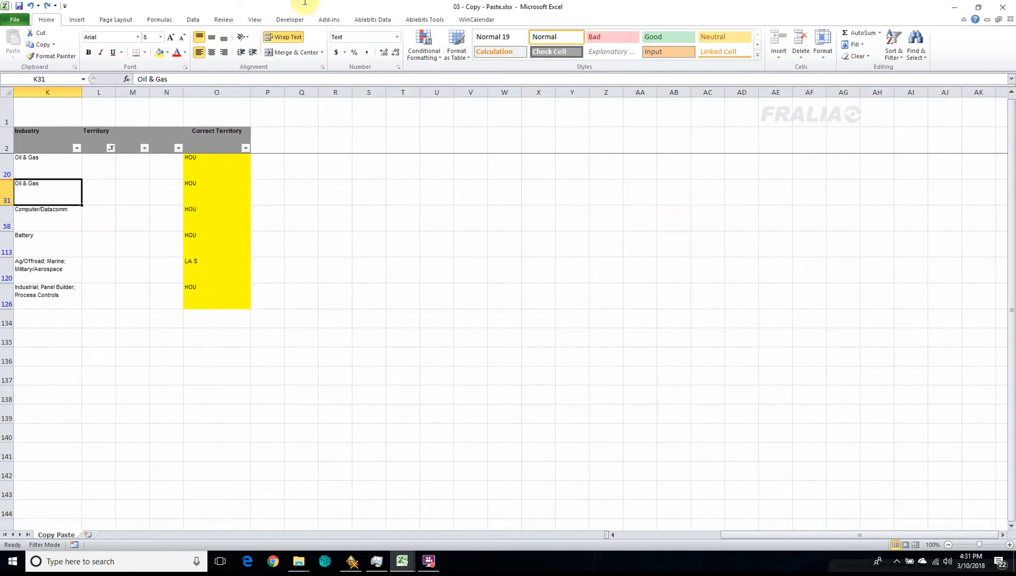
left_click(47, 6)
Step: Jump down the filled Correct Territory cells to row 58 and across to that row's last column, XFD
left_click(203, 161)
key("ctrl+Down")
key("ctrl+Down")
key("ctrl+Right")
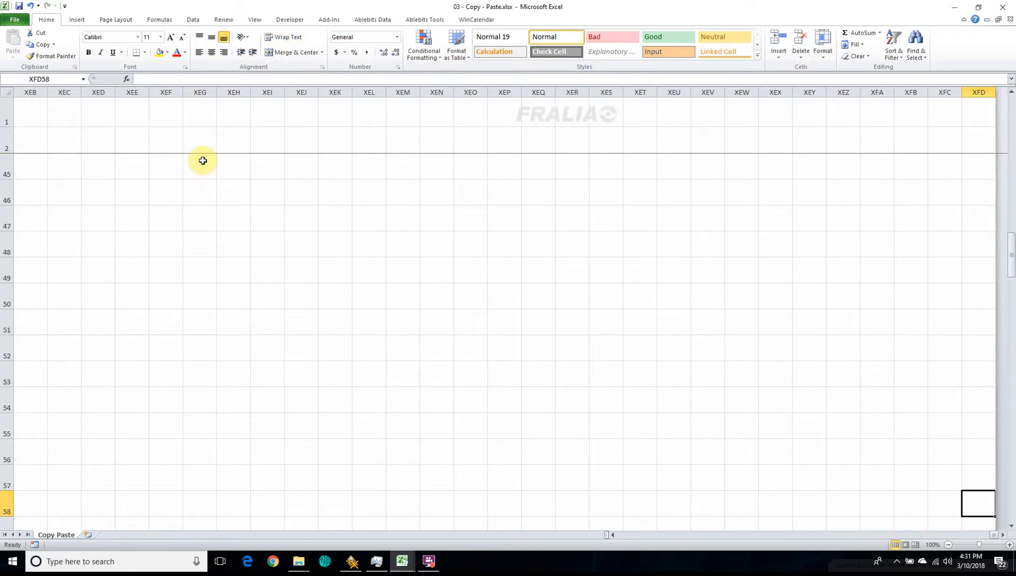
Step: Jump back along row 58 to O58, down the filled Correct Territory cells, and to the start of row 120
key("ctrl+Left")
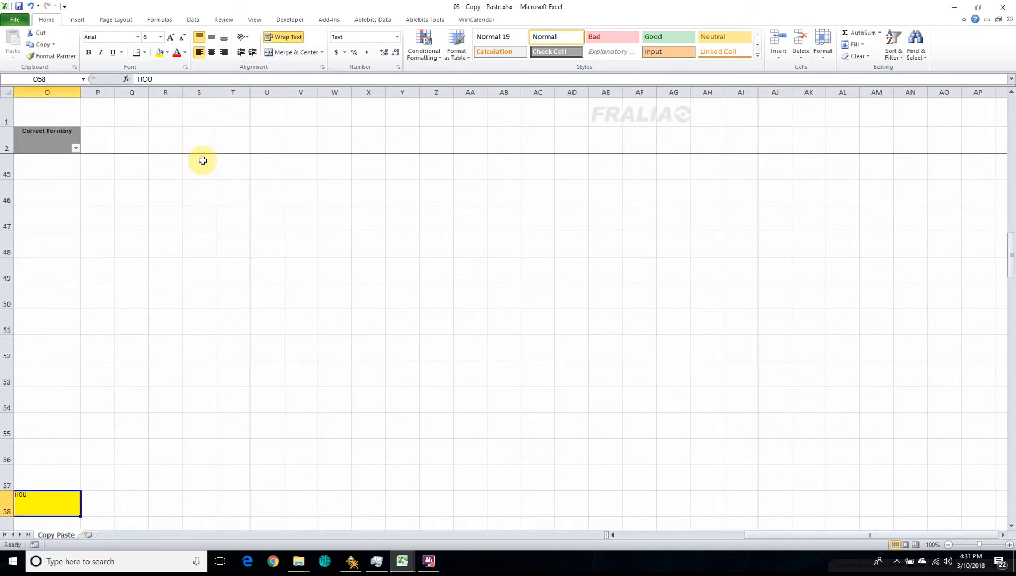
key("ctrl+Down")
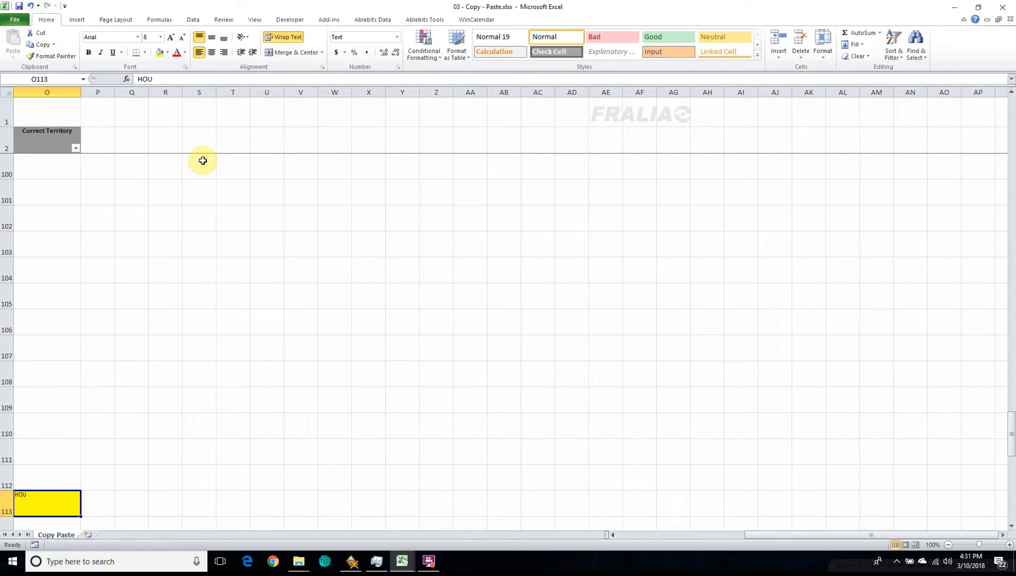
key("Left")
key("Left")
key("Left")
key("Home")
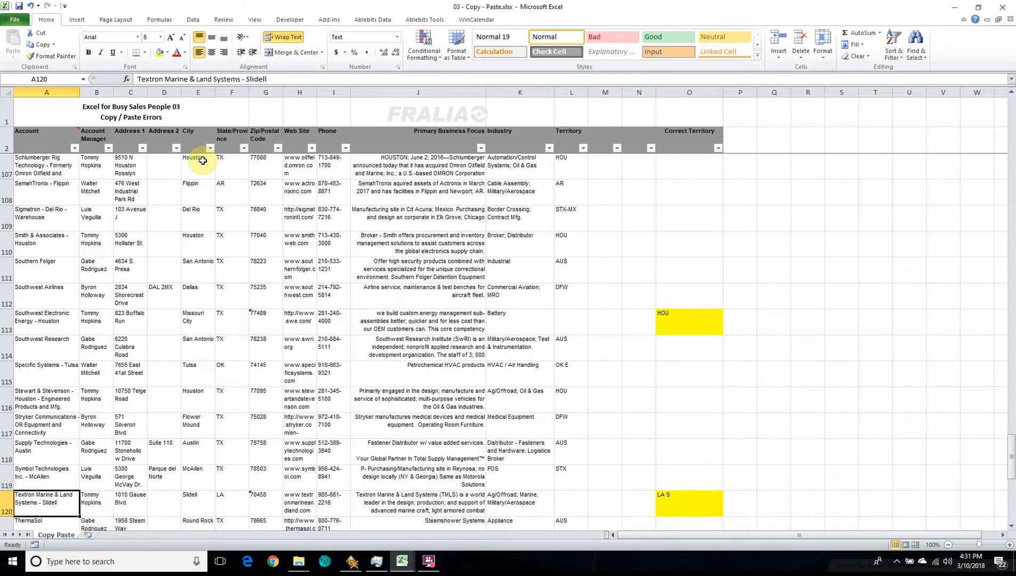
Step: Move along row 120 through the City, Industry and Correct Territory cells to the last column, and return to A120
key("Right")
key("Right")
key("Right")
key("Right")
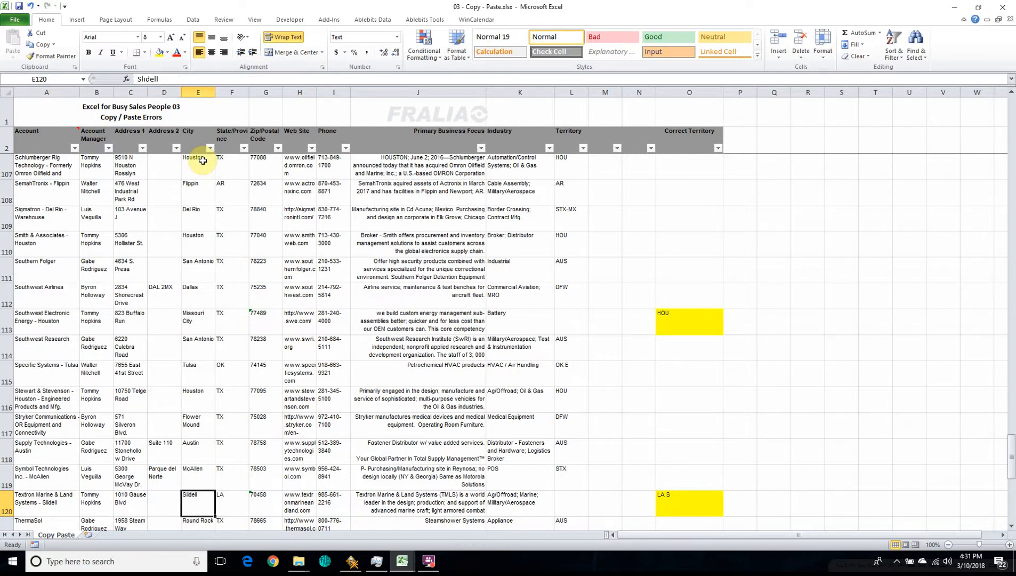
key("ctrl+Right")
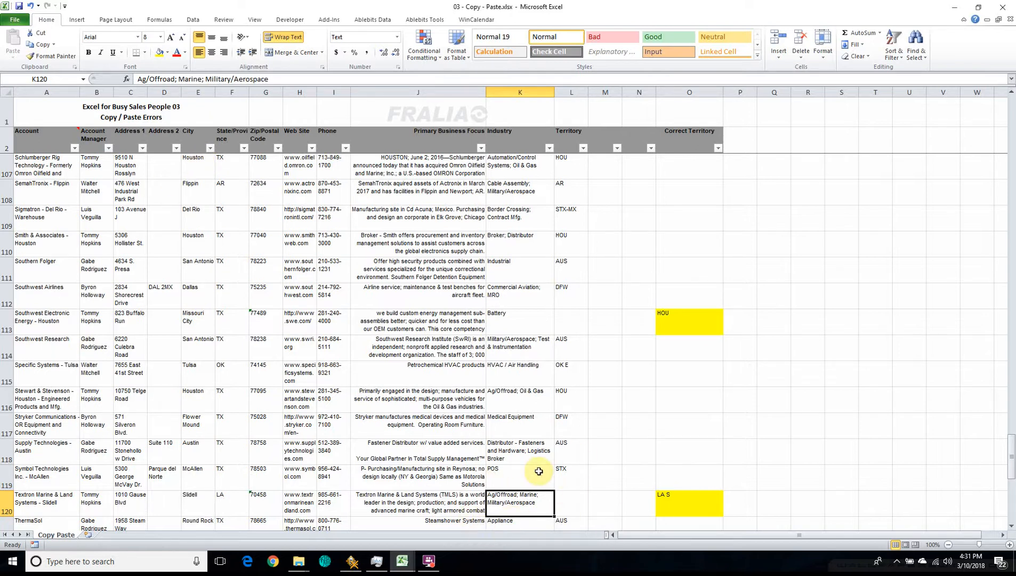
key("ctrl+Right")
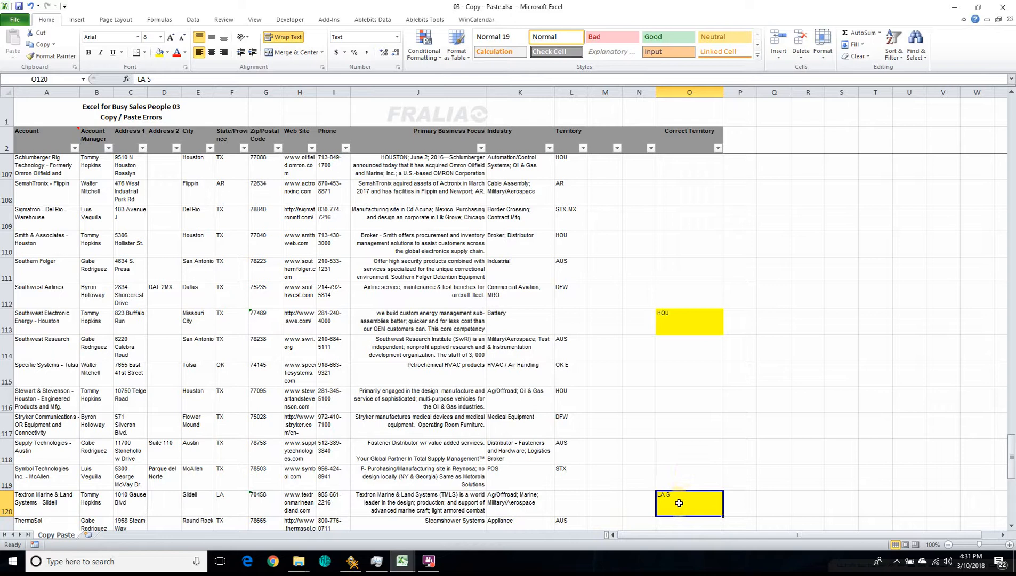
key("ctrl+Right")
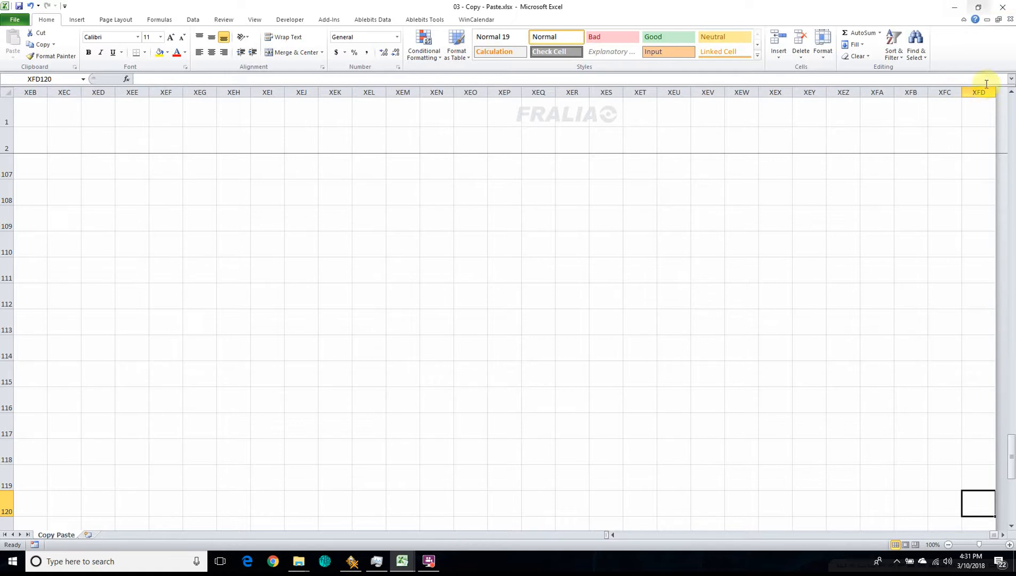
key("Home")
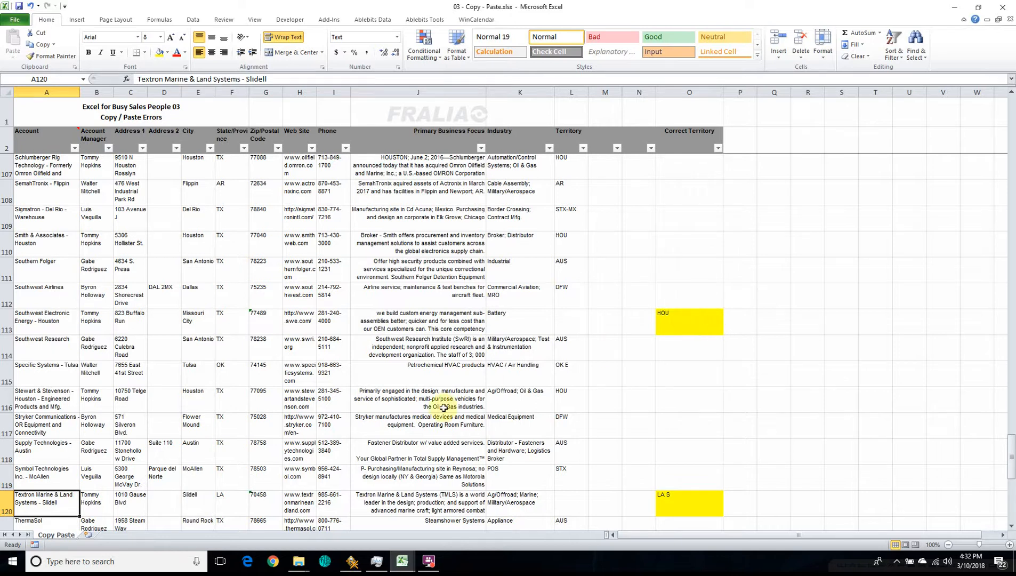
Step: Select Industry cell K116, go to the start of its row, and jump to the first data cell, A3
left_click(524, 402)
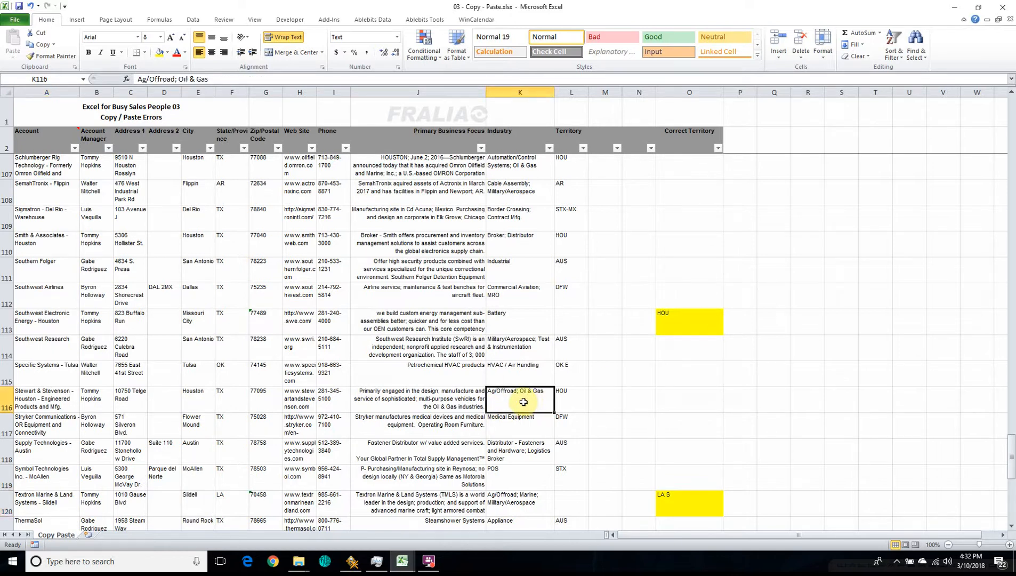
key("Home")
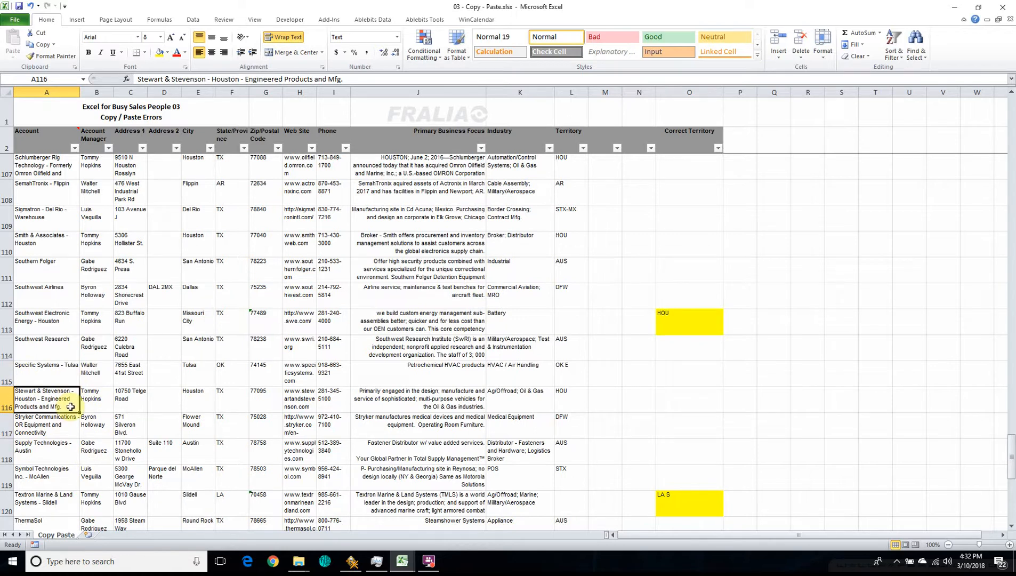
key("ctrl+Home")
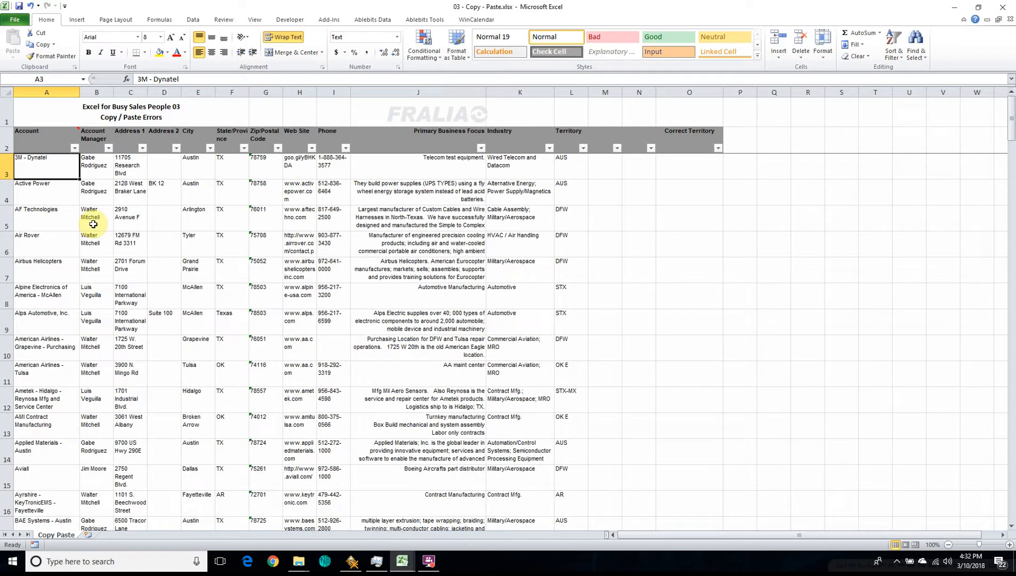
Step: Jump to the last used cell, O133, go back to A3 by way of A133, and return to O133
key("End")
key("Home")
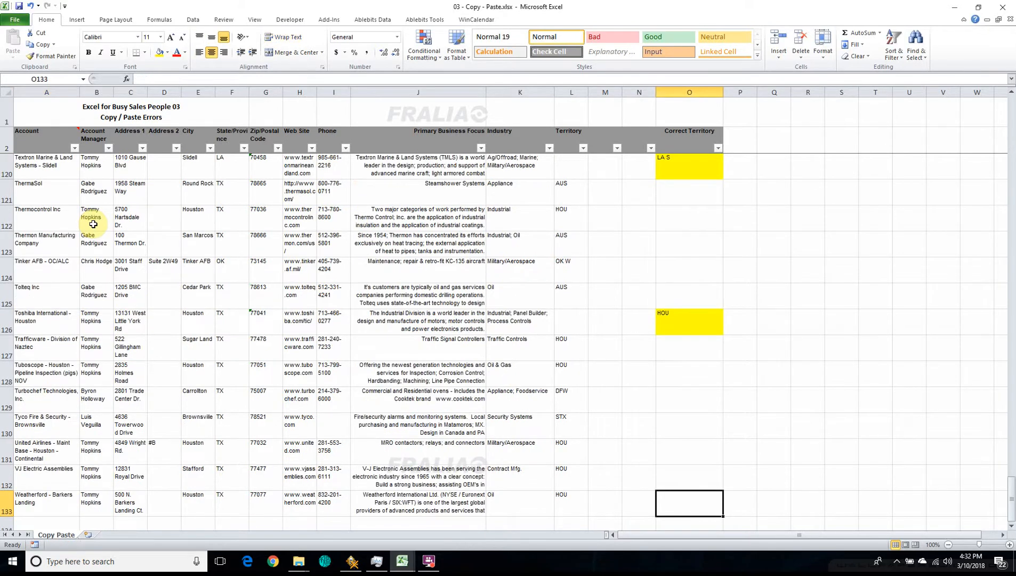
key("Home")
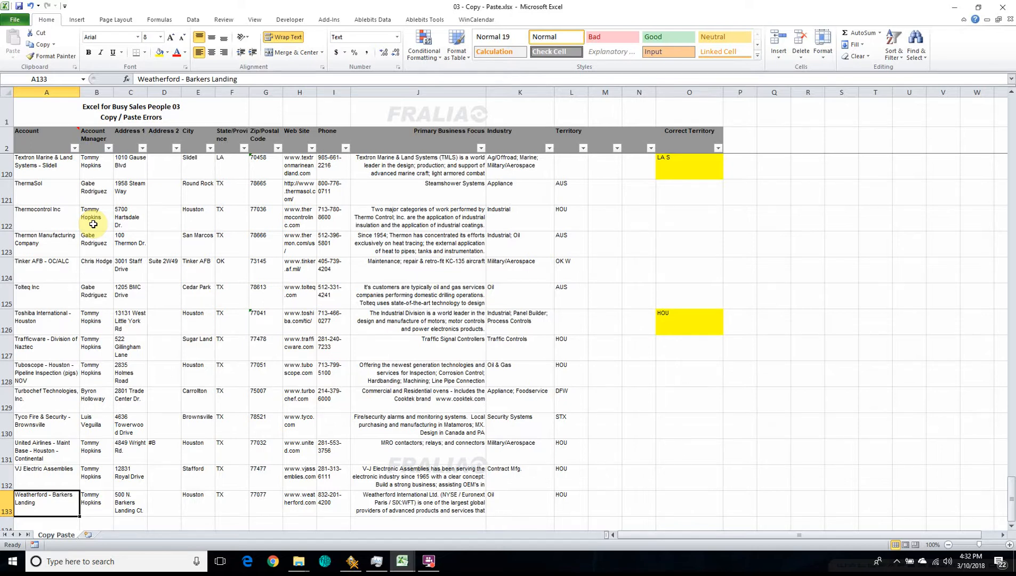
key("ctrl+Home")
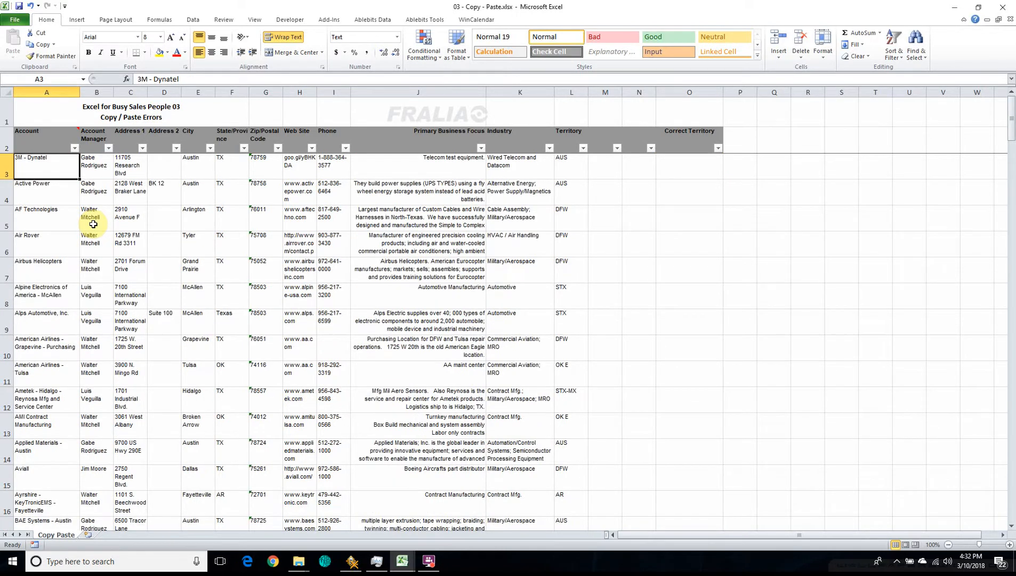
key("ctrl+End")
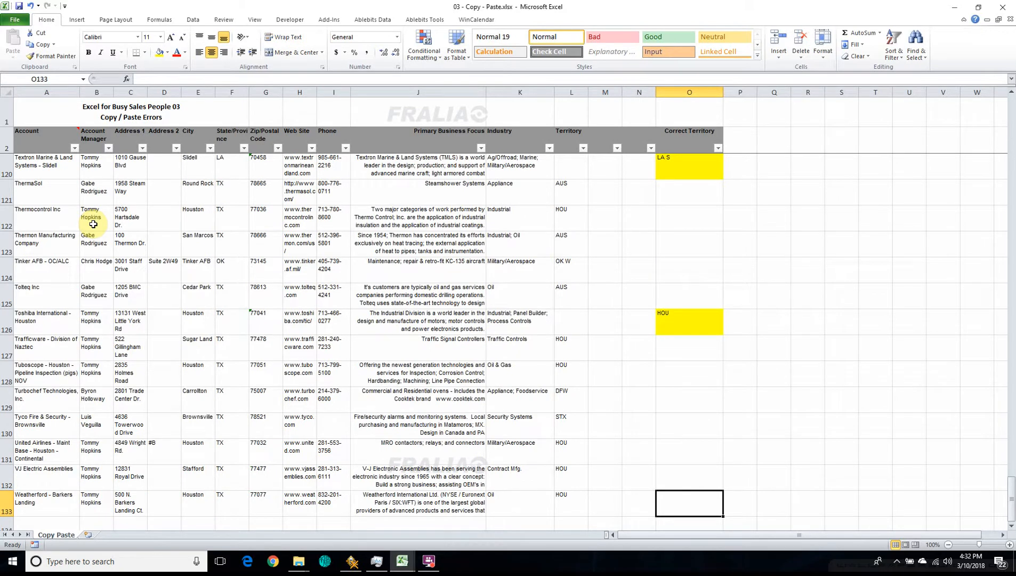
Step: Jump up the Correct Territory column through its filled cells from O133 to the header in O2
key("ctrl+Up")
key("ctrl+Up")
key("ctrl+Up")
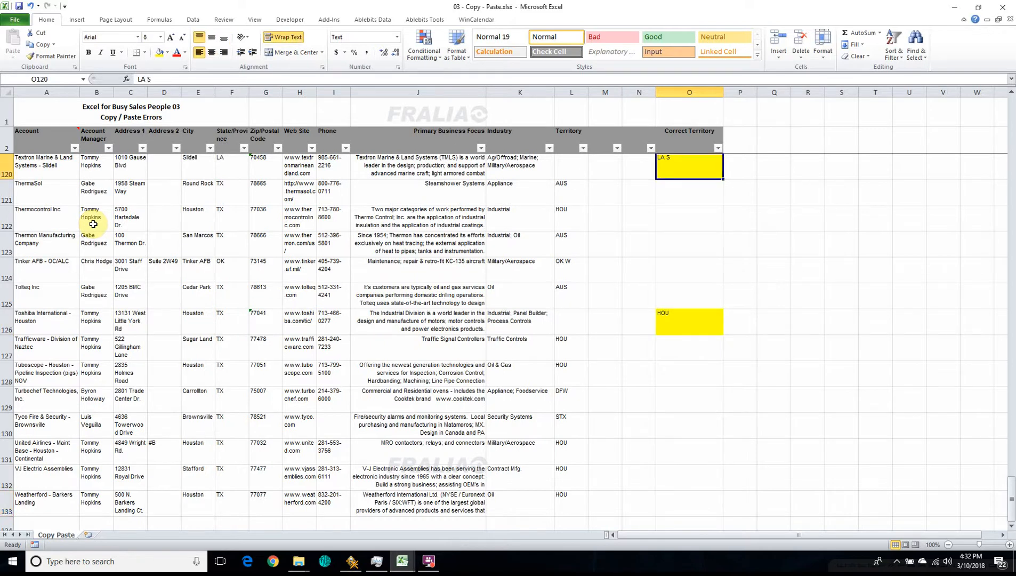
scroll(94, 223, "up", 4)
key("ctrl+Up")
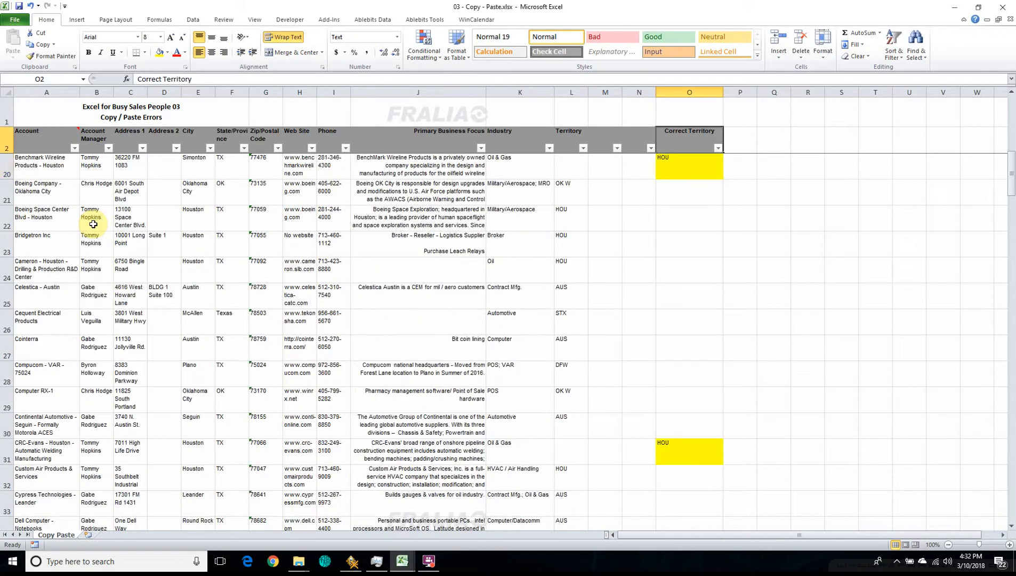
Step: Jump between the Correct Territory header and its first filled cell, O20, ending at O20
key("Down")
key("ctrl+Down")
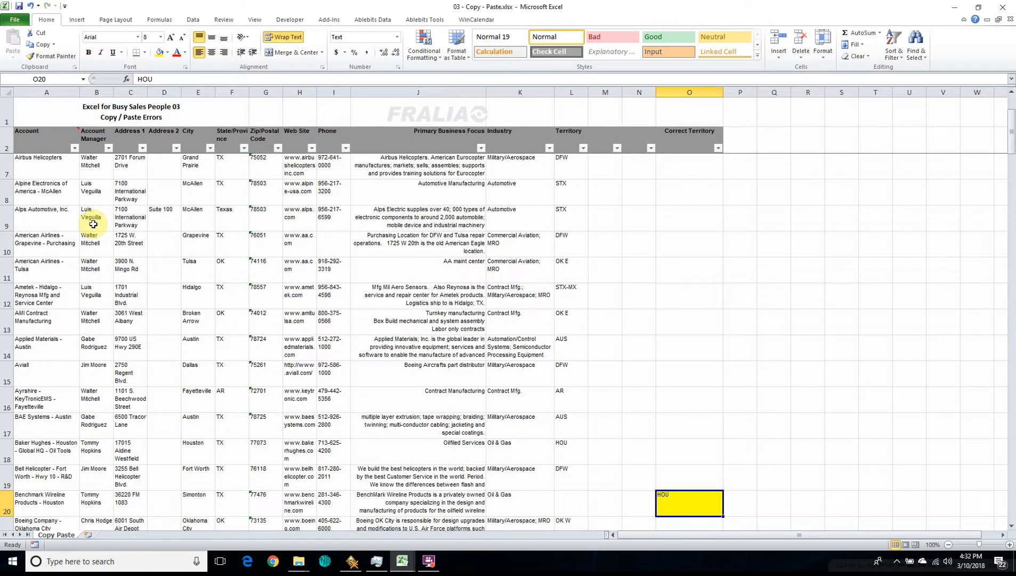
key("ctrl+Up")
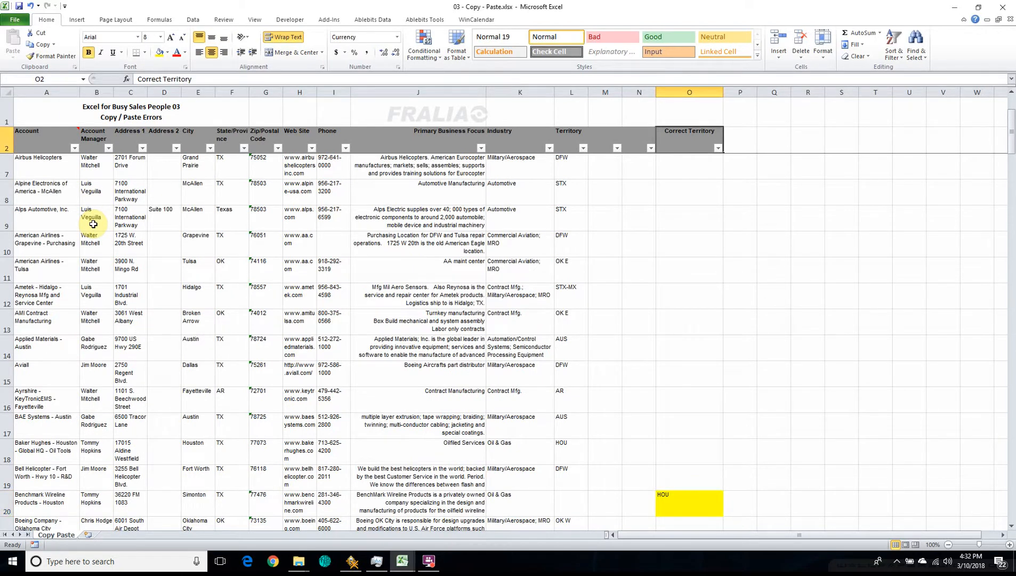
key("ctrl+Down")
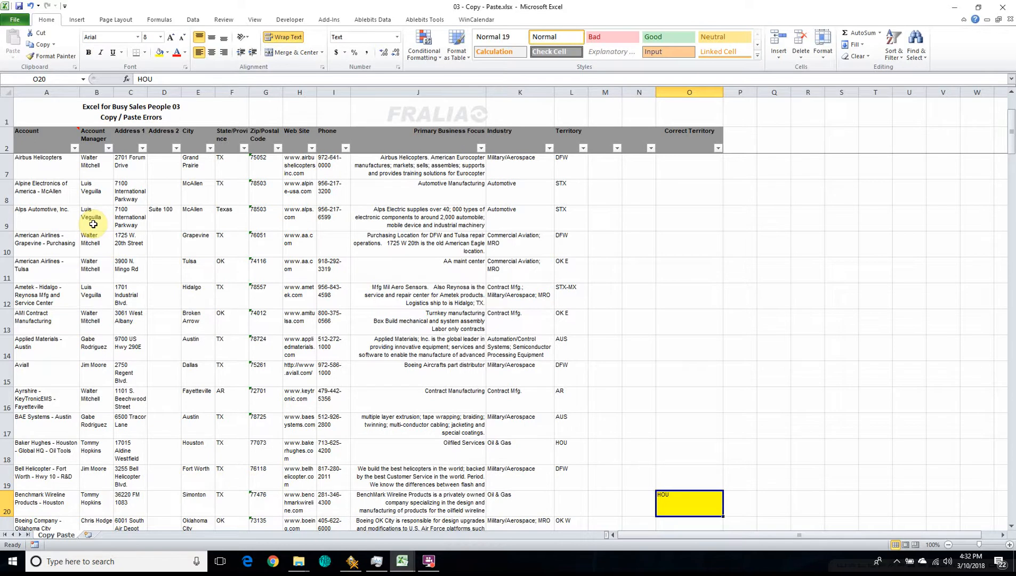
Step: Move from O20 to the Territory column, jump to its top, and jump down to L19 above the first blank
key("Left")
key("Left")
key("Left")
key("ctrl+Up")
key("ctrl+Up")
key("ctrl+Down")
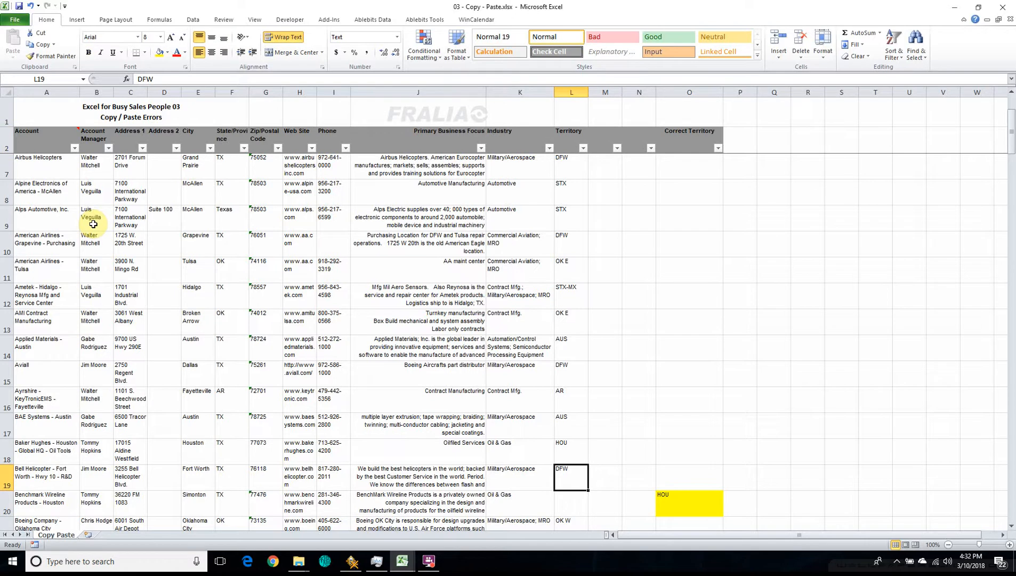
Step: Jump down the Territory column from one edge of its blank gaps to the next, as far as L112
key("ctrl+Down")
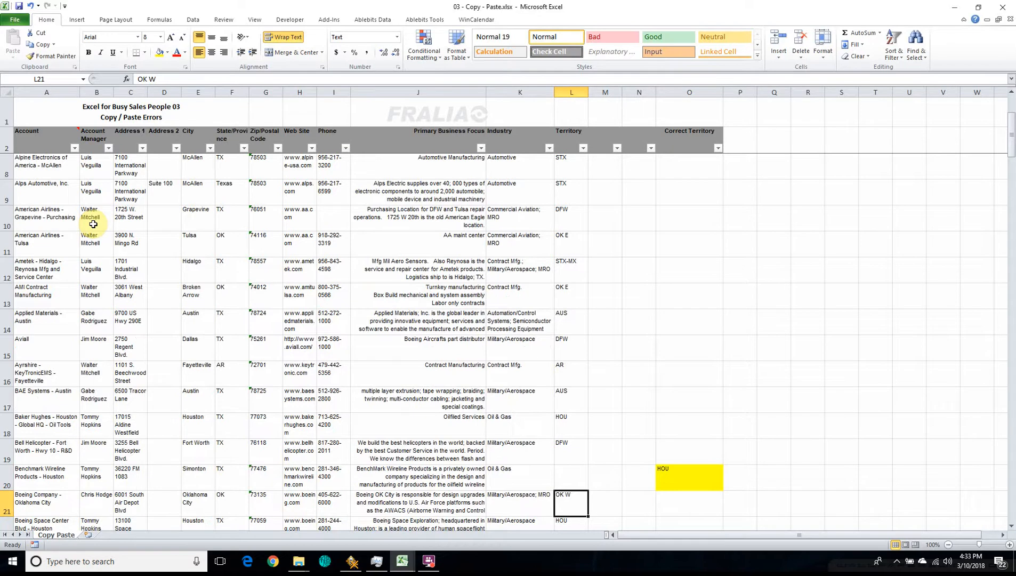
key("ctrl+Down")
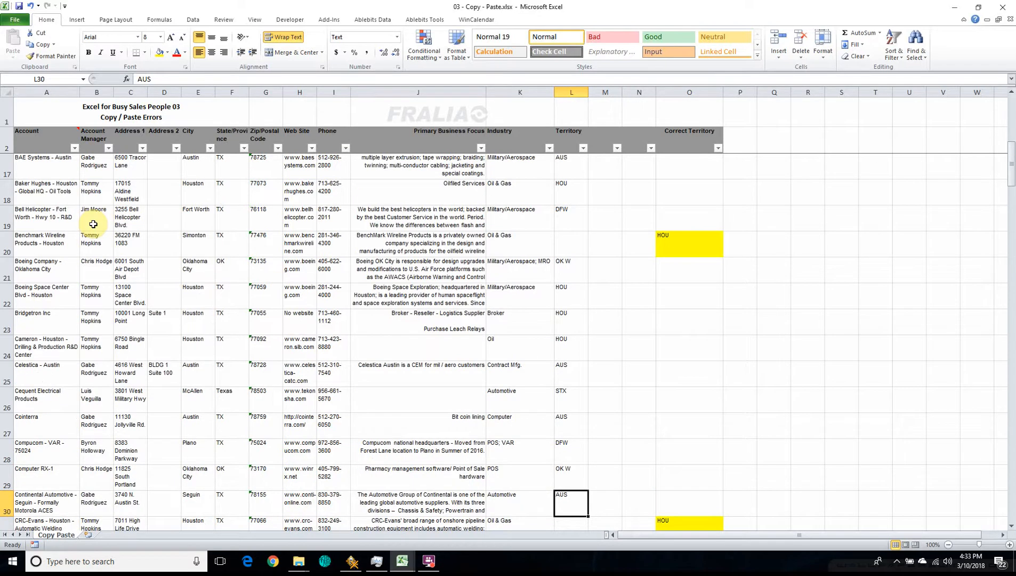
key("ctrl+Down")
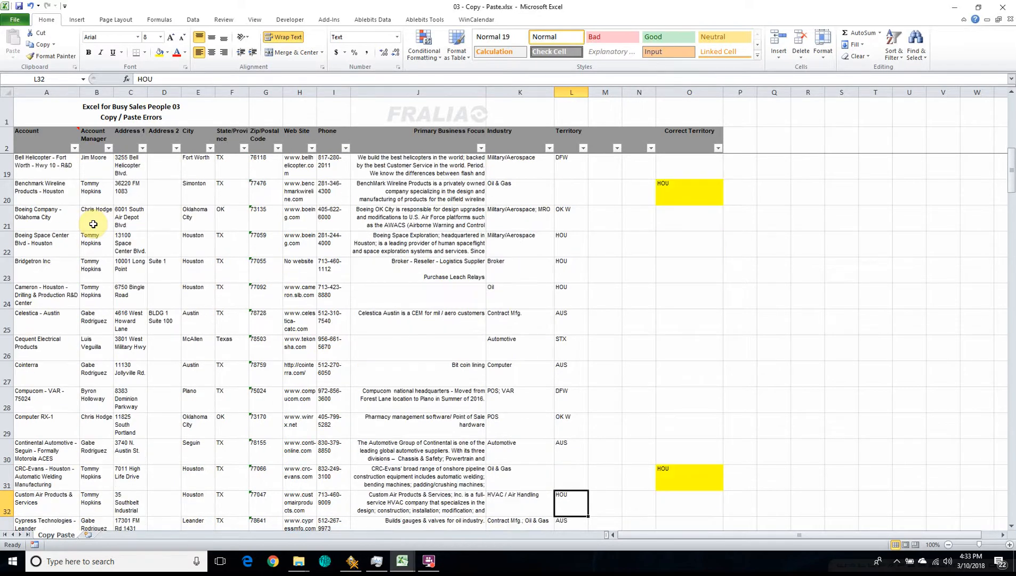
key("ctrl+Down")
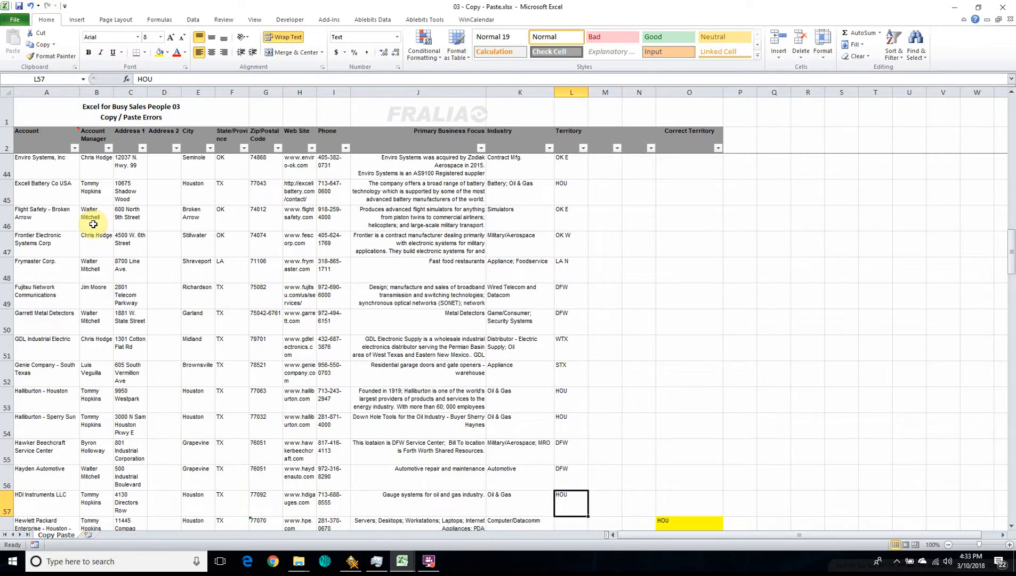
key("ctrl+Down")
key("ctrl+Down")
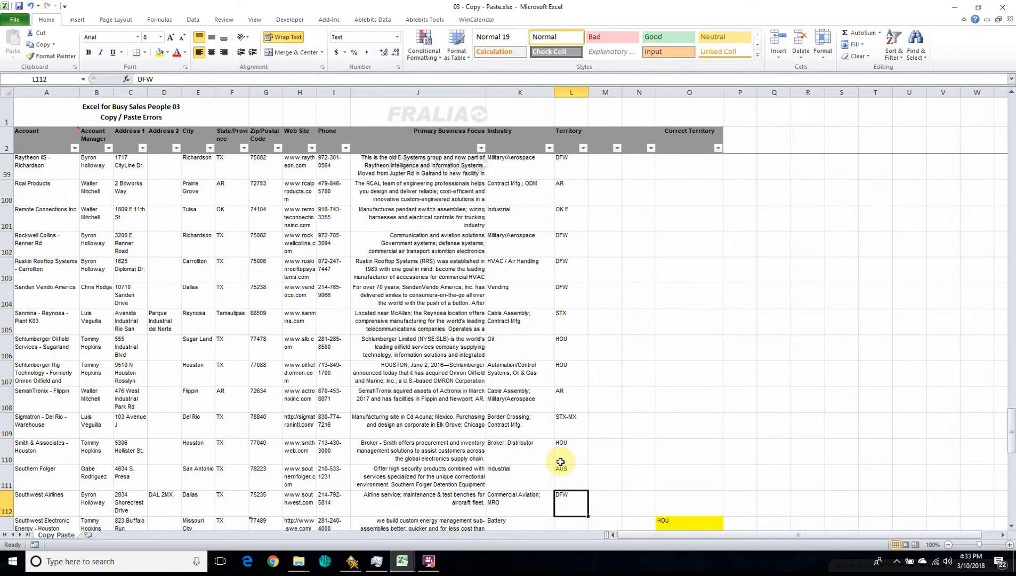
Step: Select O113, return to O3, and jump down from O3 to the first filled Correct Territory cell by using the cell's border
left_click(686, 524)
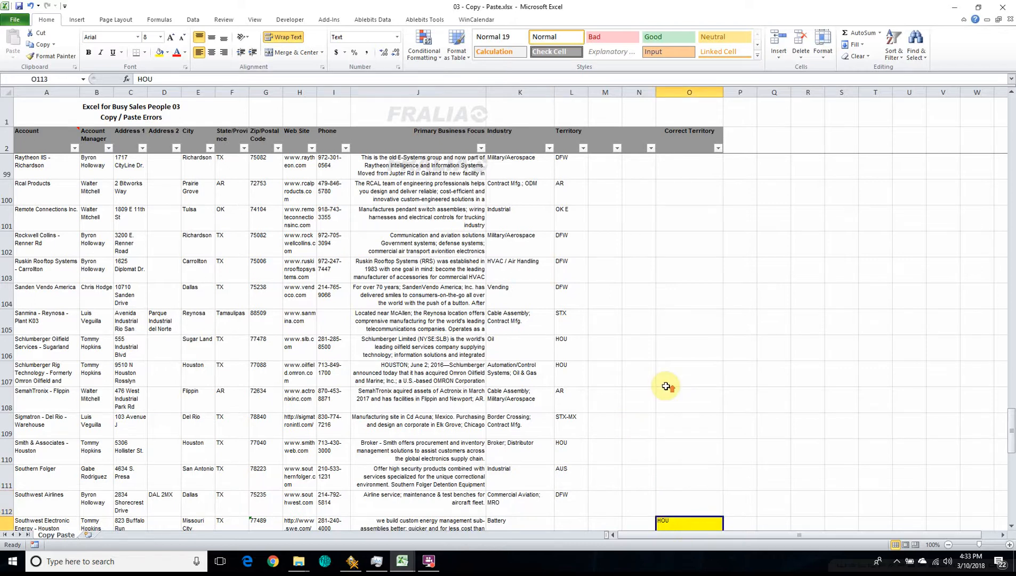
scroll(666, 385, "up", 20)
left_click(687, 191)
left_click(682, 174)
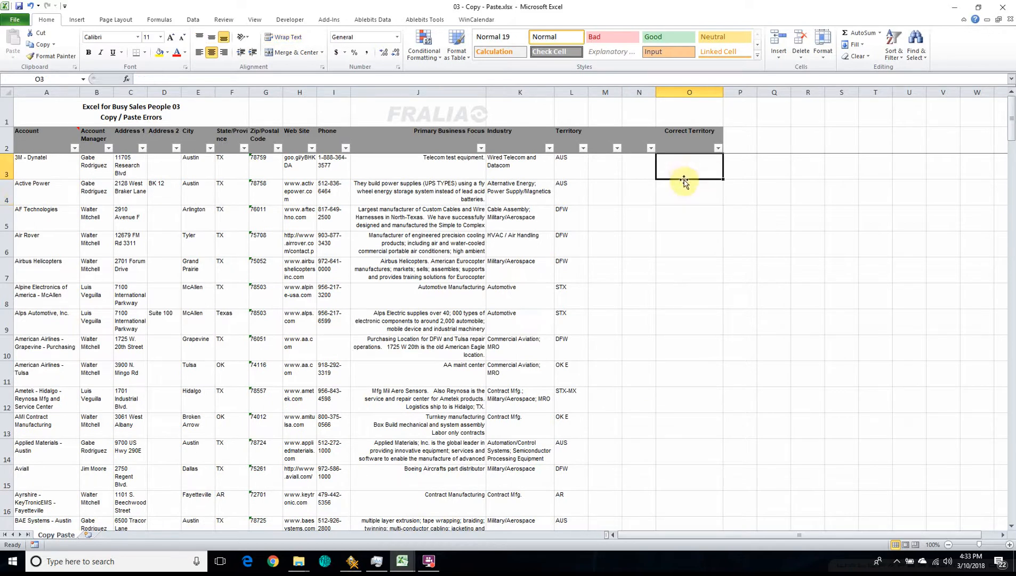
double_click(684, 179)
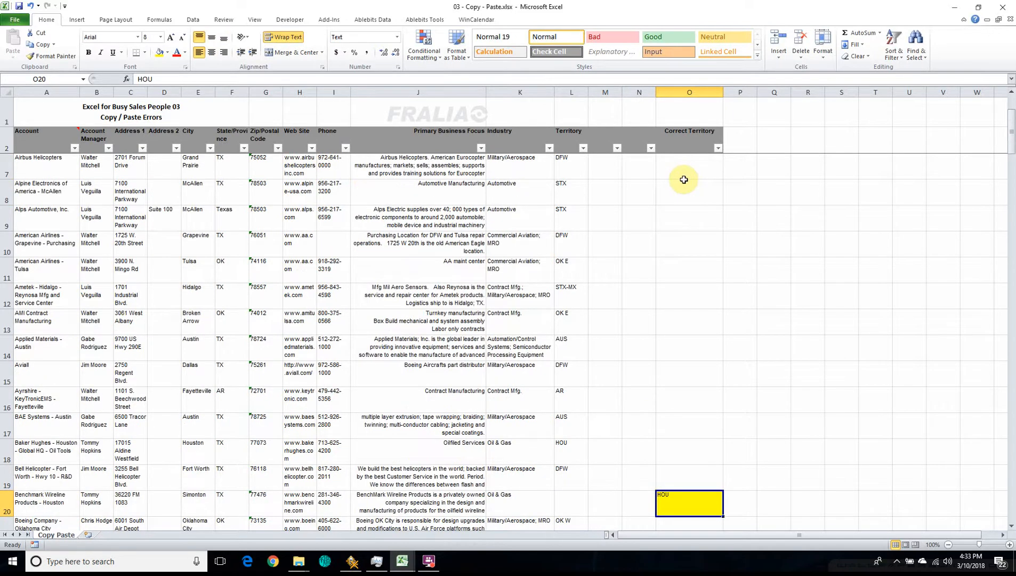
Step: Extend the selection from O20 to the bottom of the sheet, and reduce it to end at the last Correct Territory entry, O126
key("ctrl+shift+Down")
key("ctrl+shift+Down")
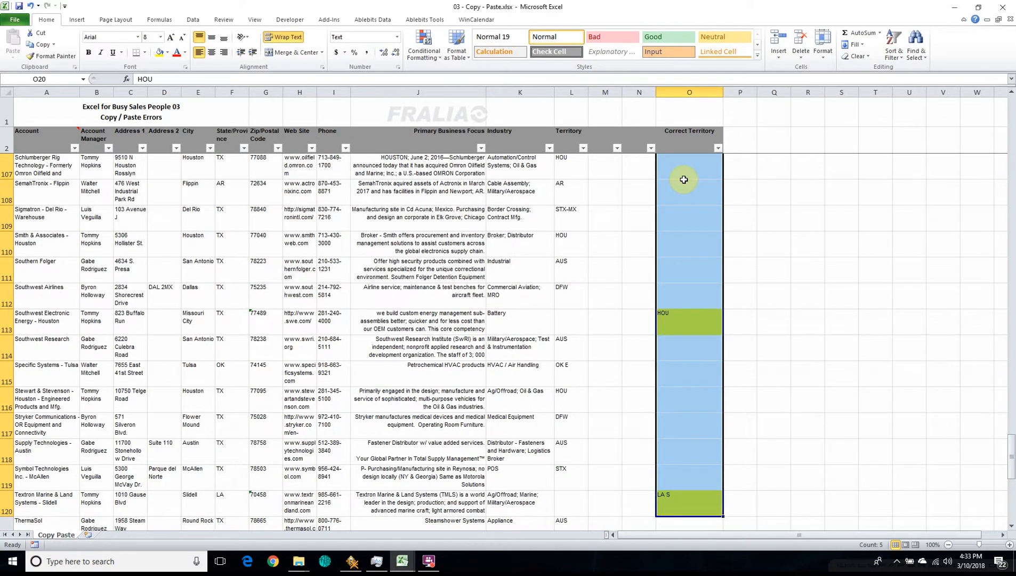
key("ctrl+shift+Down")
key("ctrl+shift+Down")
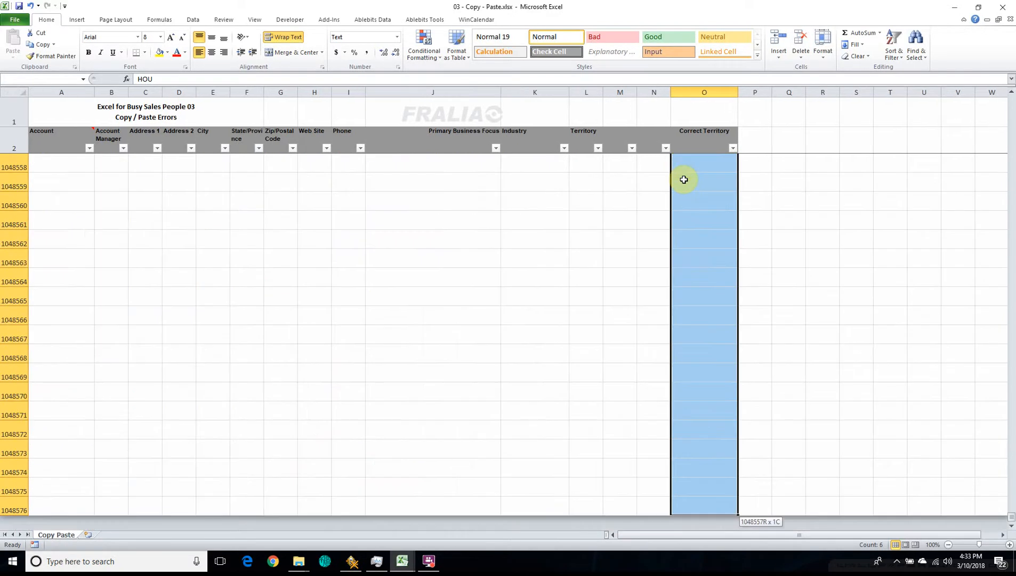
key("ctrl+shift+Up")
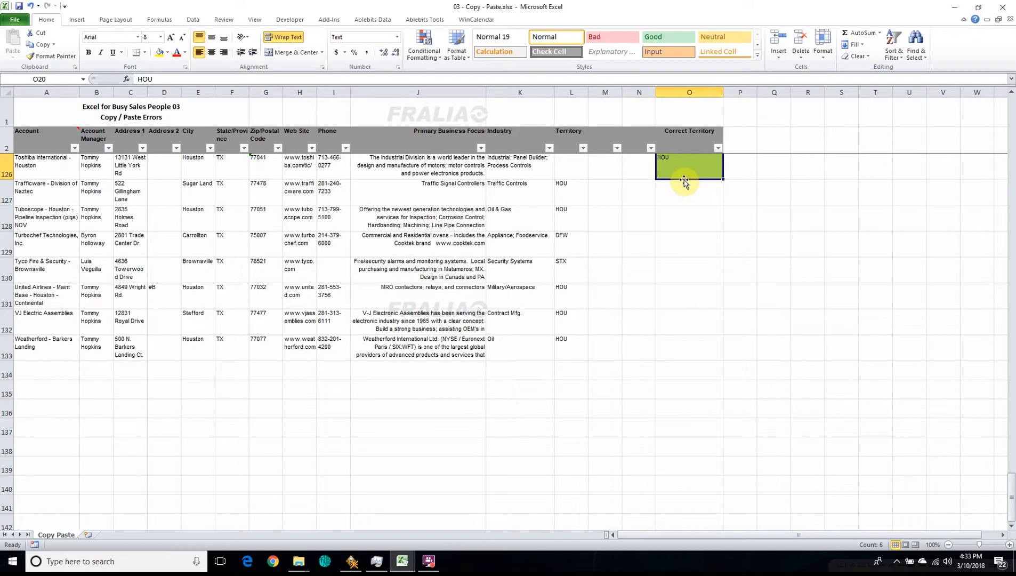
scroll(707, 235, "up", 13)
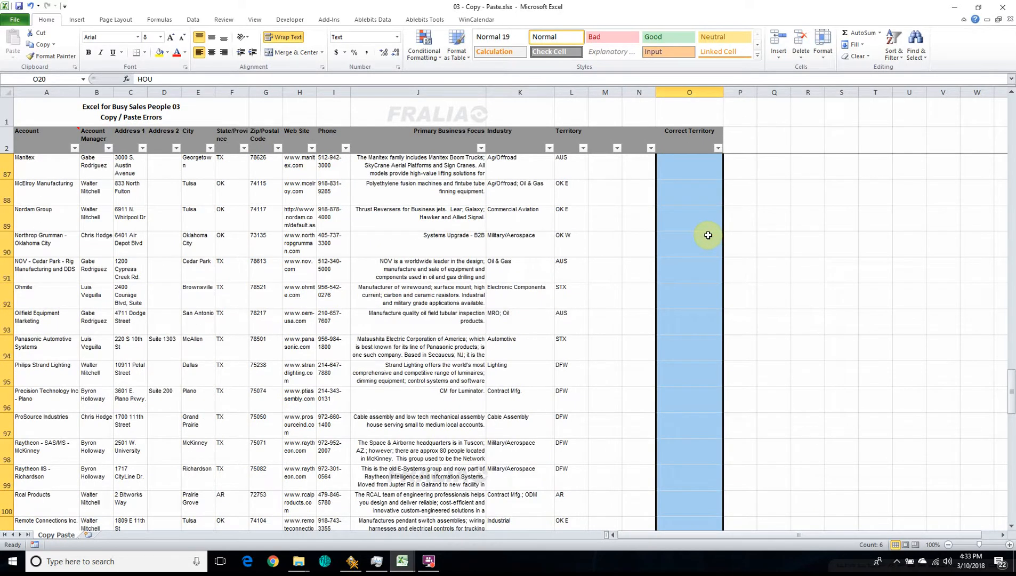
scroll(708, 235, "up", 20)
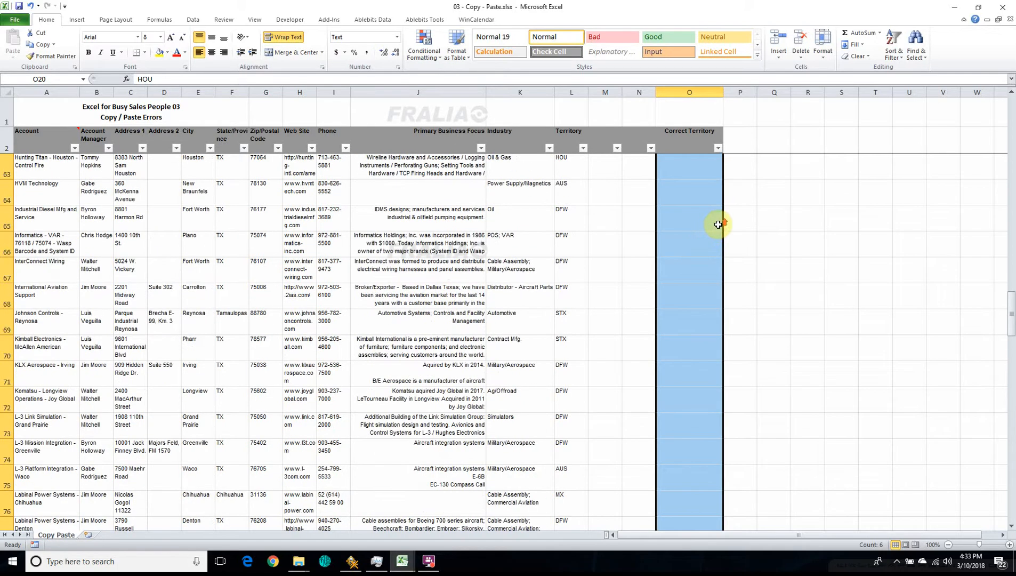
scroll(717, 224, "down", 3)
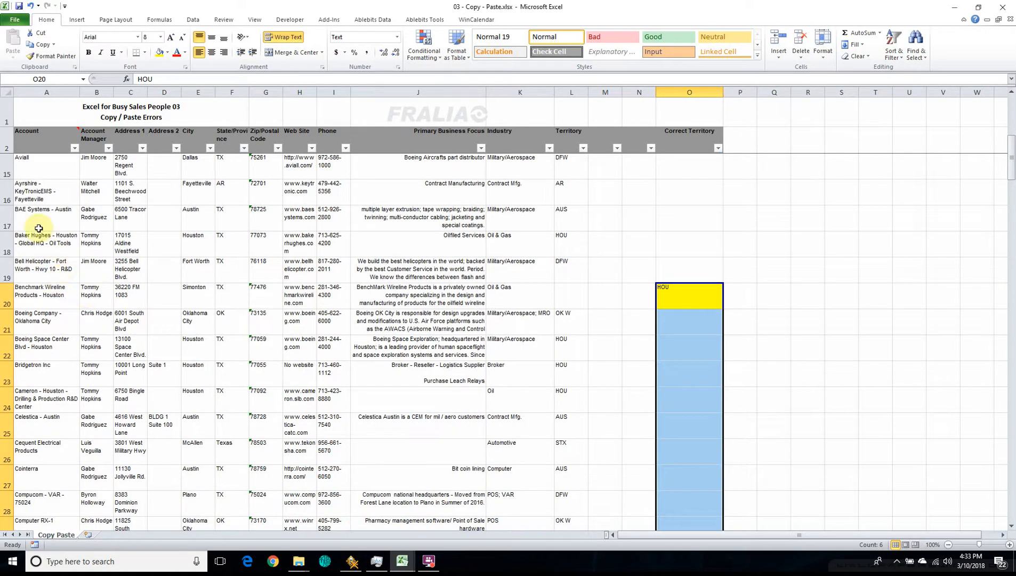
Step: Select the block of cells from A18 to I22 by marking only its two opposite corners
left_click(53, 247)
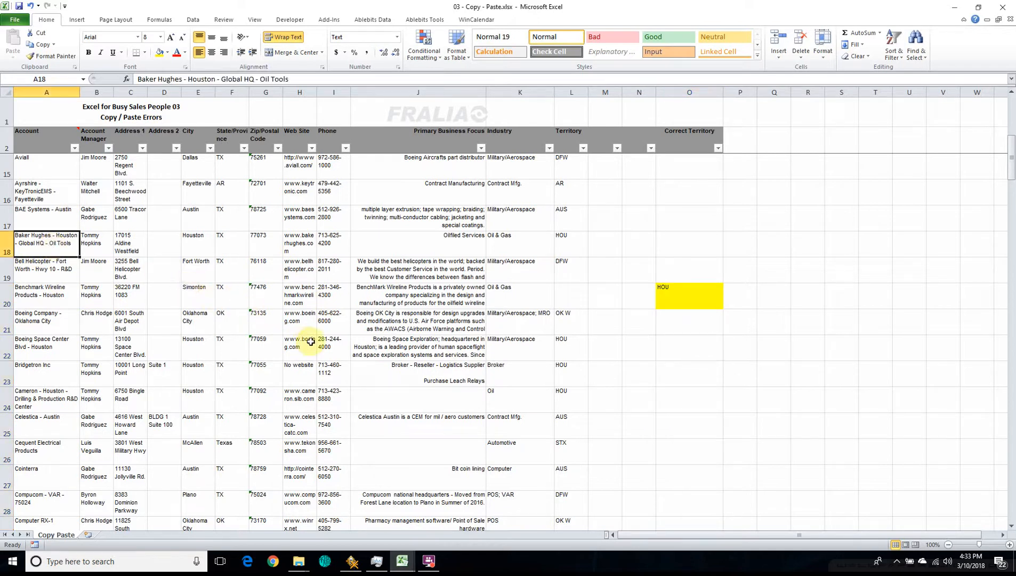
left_click(330, 354, "shift")
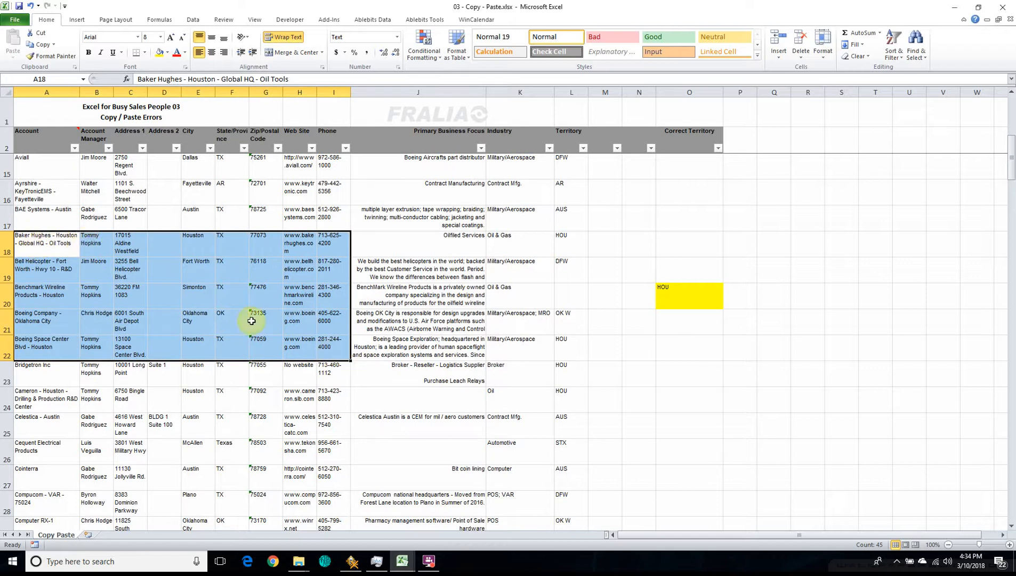
Step: Copy the Correct Territory range from O20 through its last entry in O126, including the blank cells between entries
left_click(684, 300)
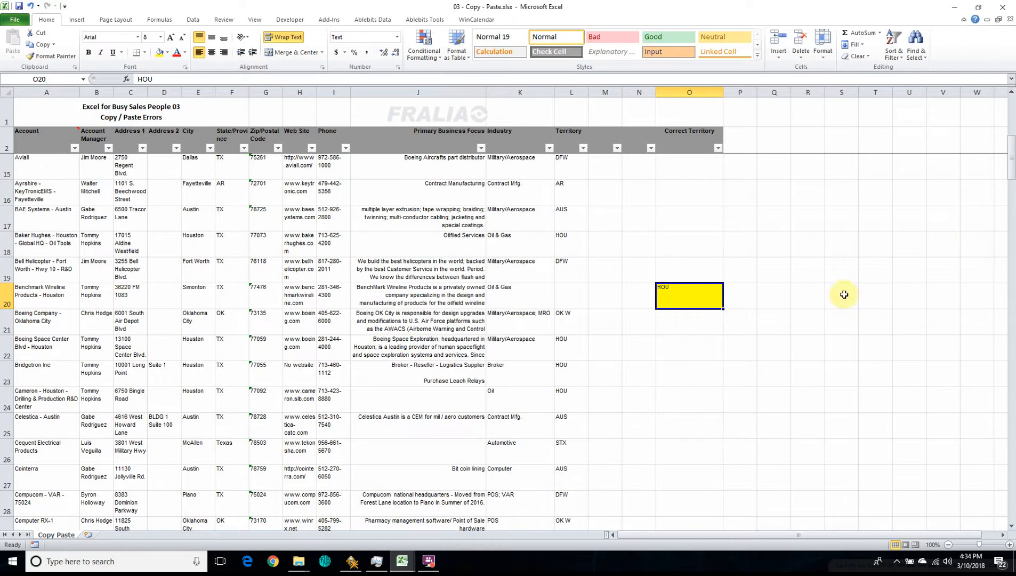
left_click_drag(1011, 163, 1002, 519)
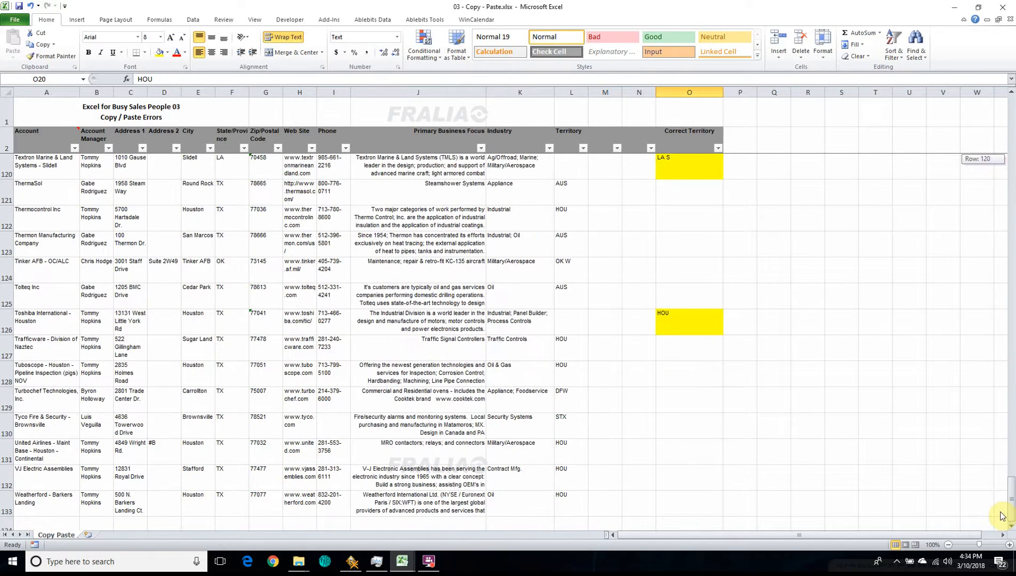
left_click(684, 327, "shift")
scroll(688, 266, "up", 8)
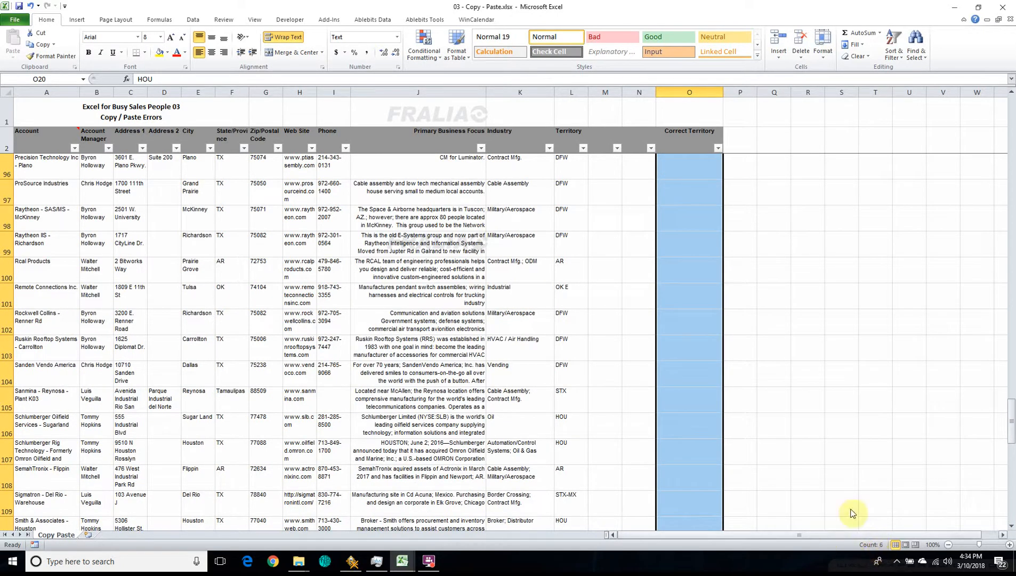
scroll(693, 285, "up", 20)
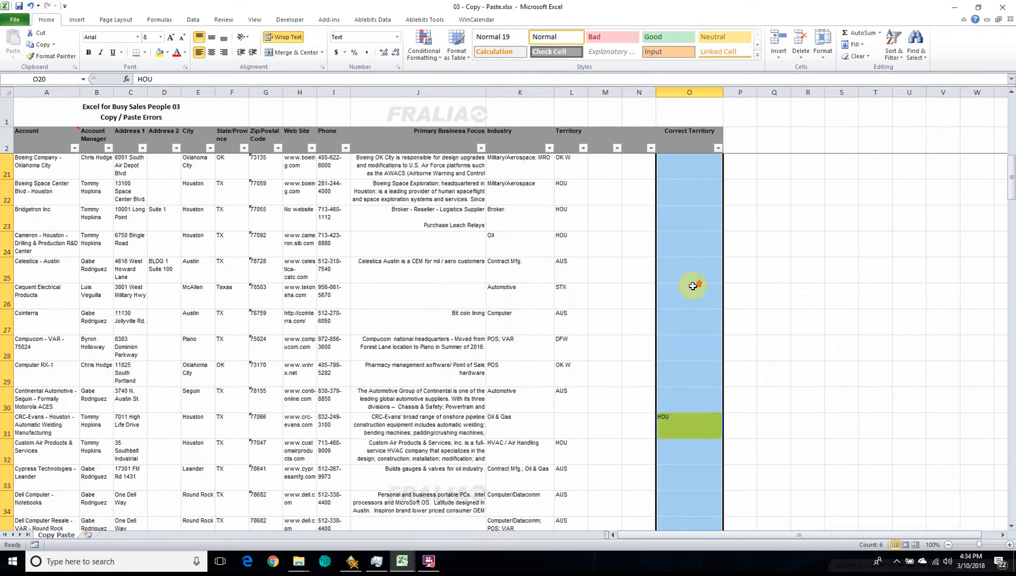
scroll(693, 286, "up", 5)
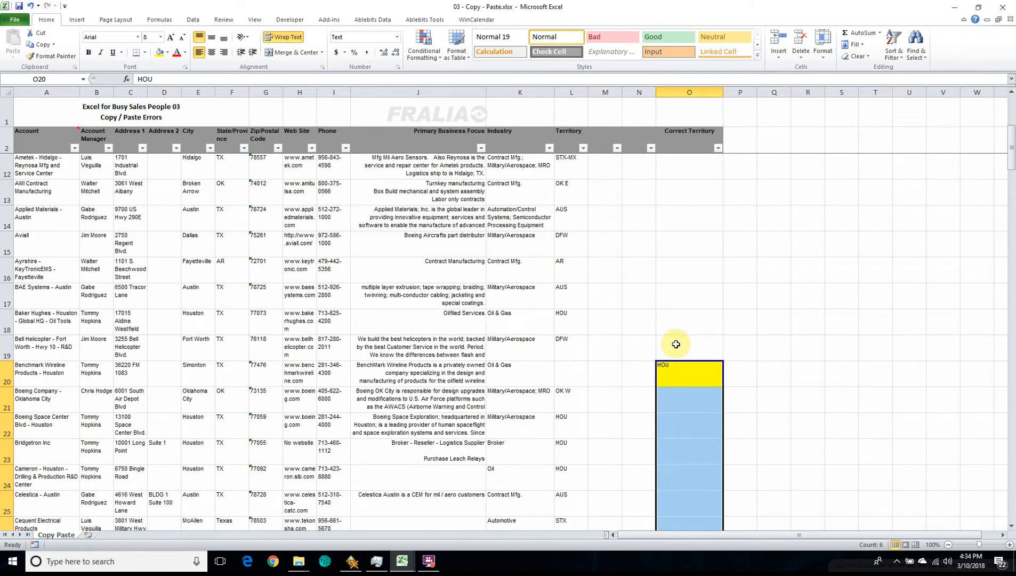
key("ctrl+c")
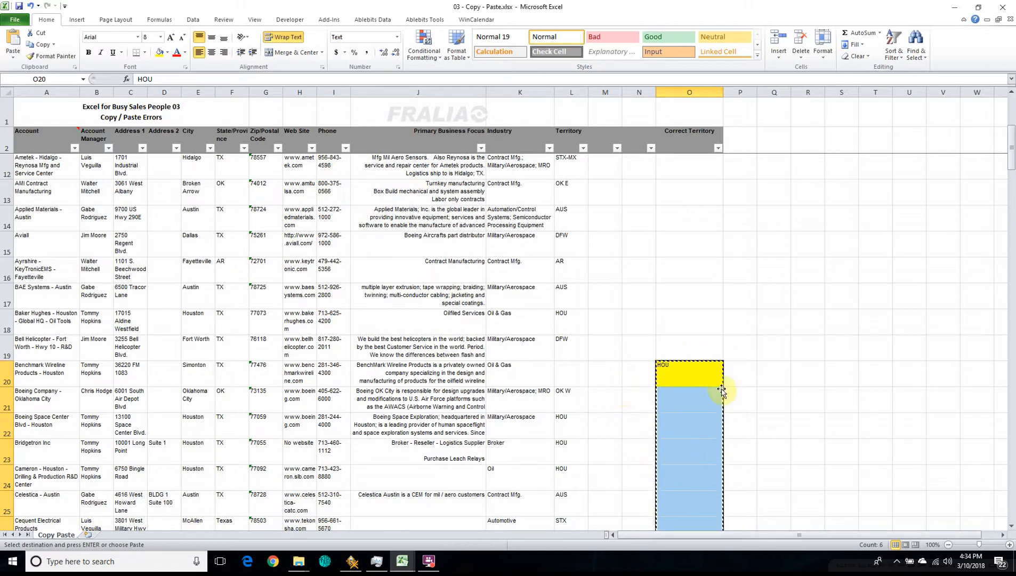
Step: Paste the copied range into the Territory column from L20 using Paste Special with All and Skip blanks
left_click(572, 373)
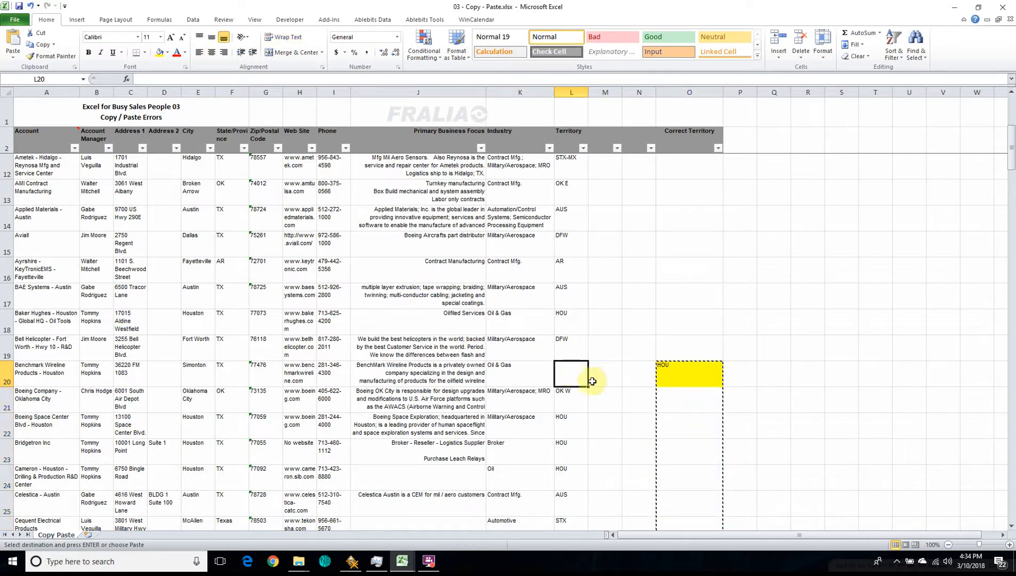
right_click(564, 369)
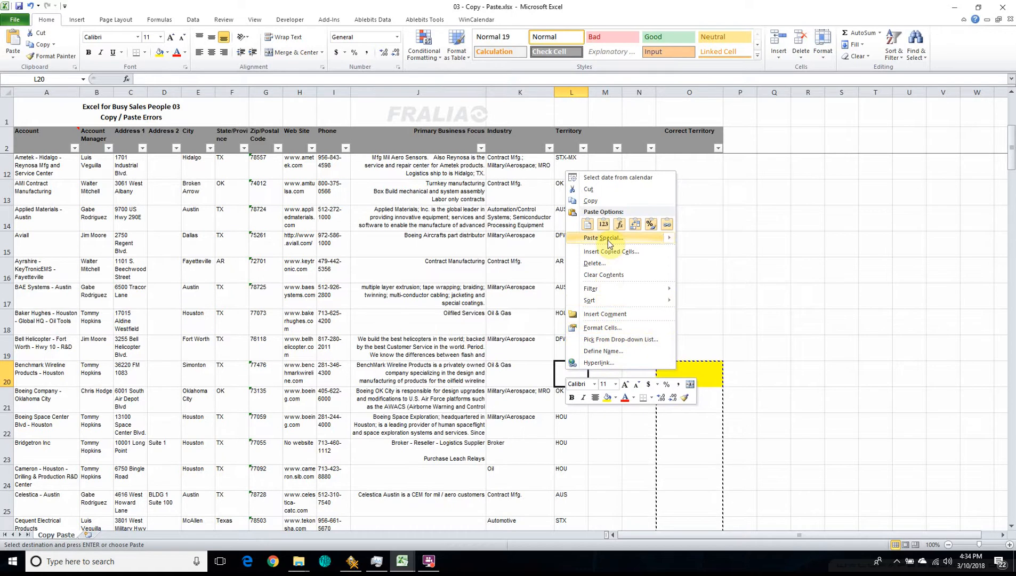
mouse_move(610, 243)
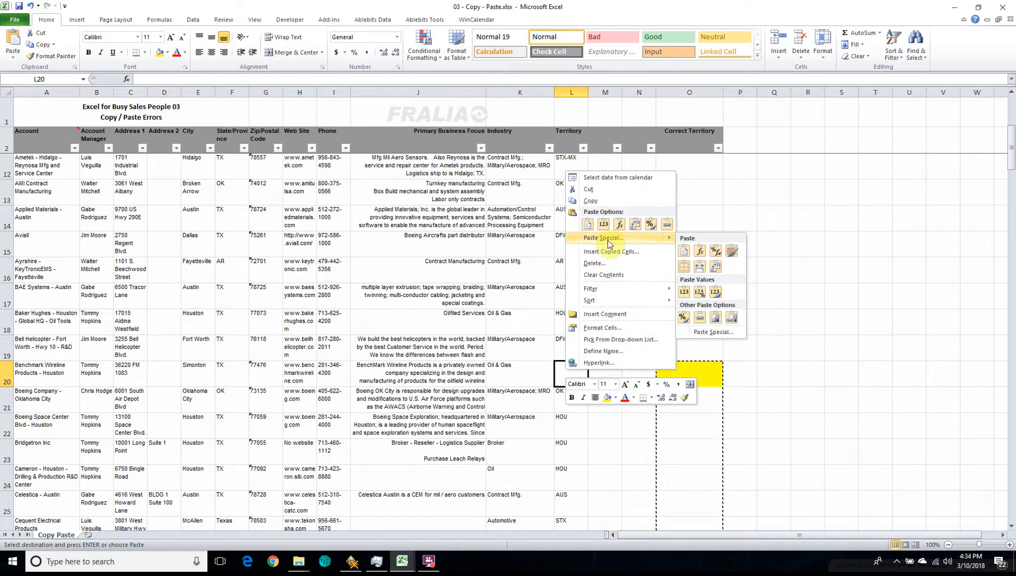
left_click(716, 335)
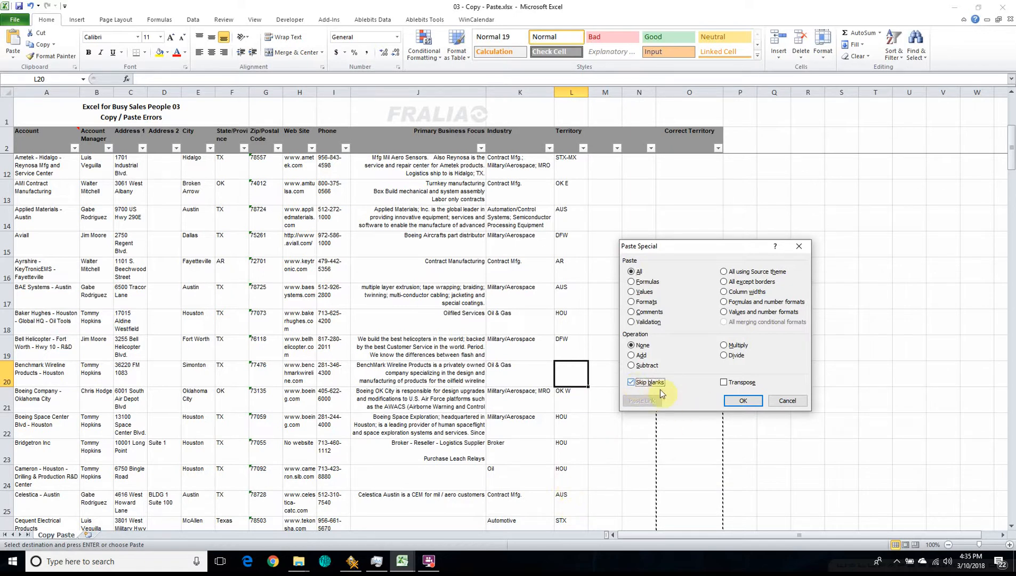
left_click(741, 400)
Step: Check the pasted entries down the Territory column to L126, and undo the skip-blanks paste
scroll(616, 368, "down", 2)
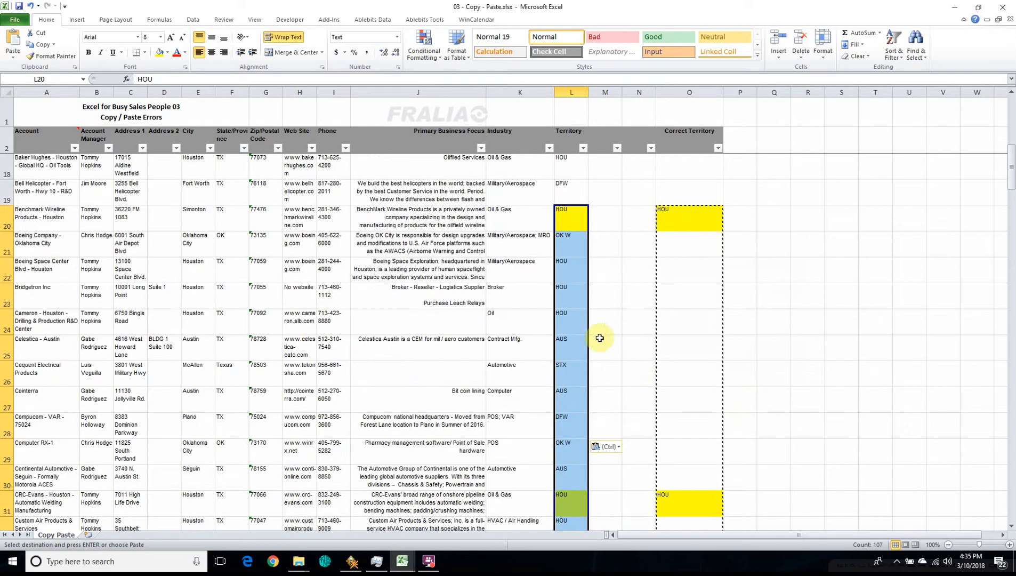
scroll(554, 272, "down", 13)
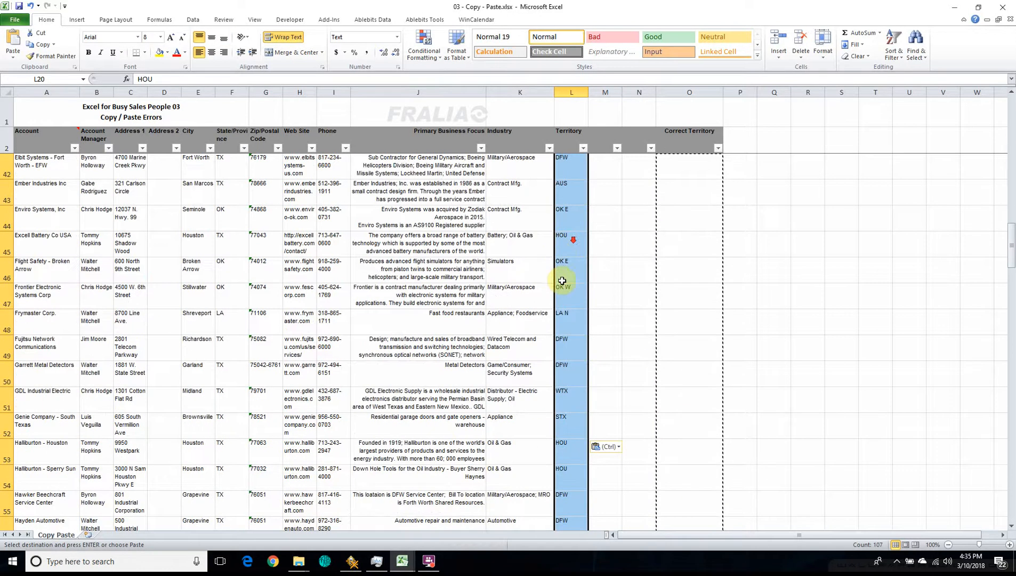
scroll(563, 347, "down", 9)
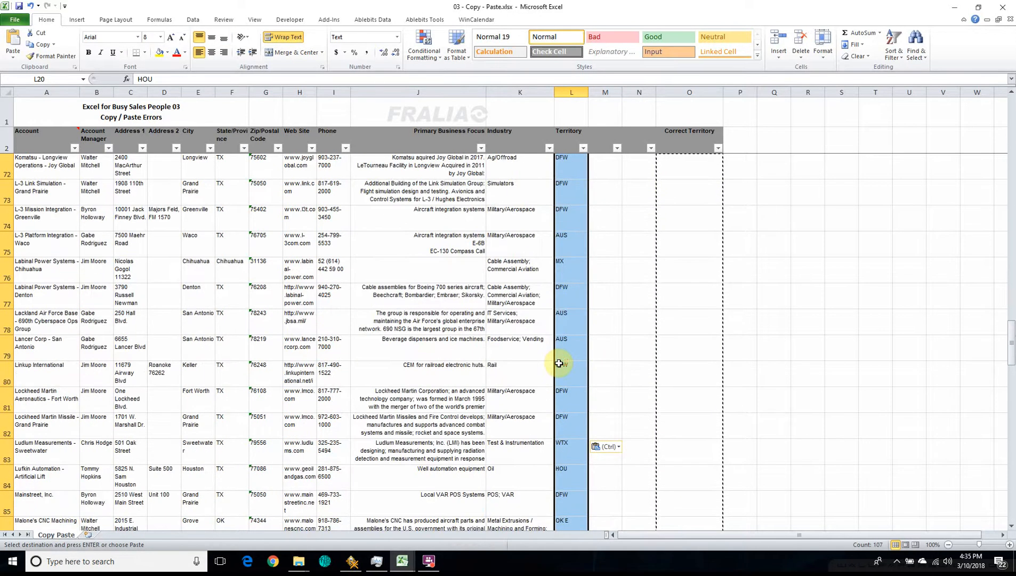
scroll(559, 363, "down", 8)
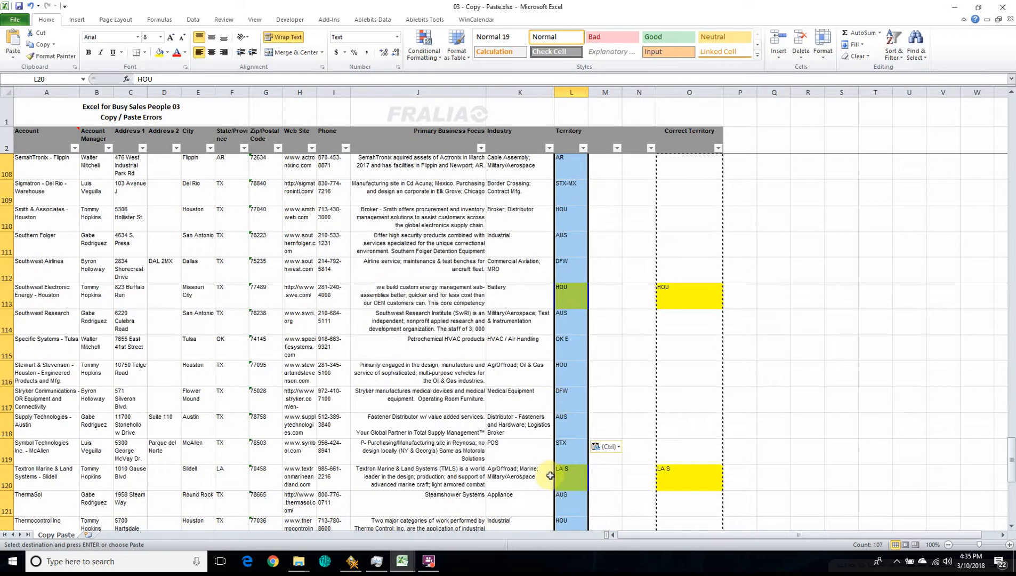
scroll(557, 471, "down", 6)
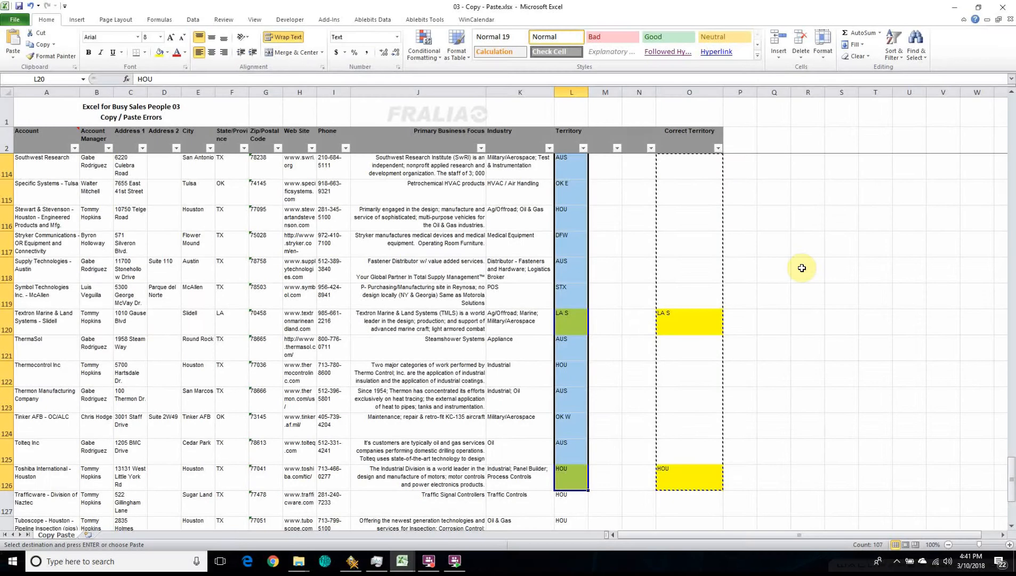
key("ctrl+z")
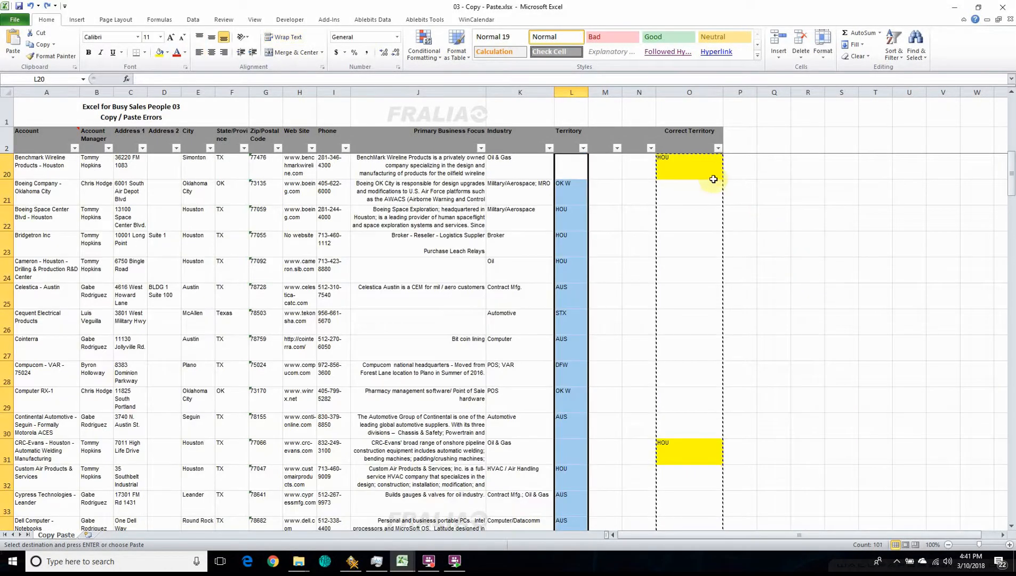
left_click(568, 190)
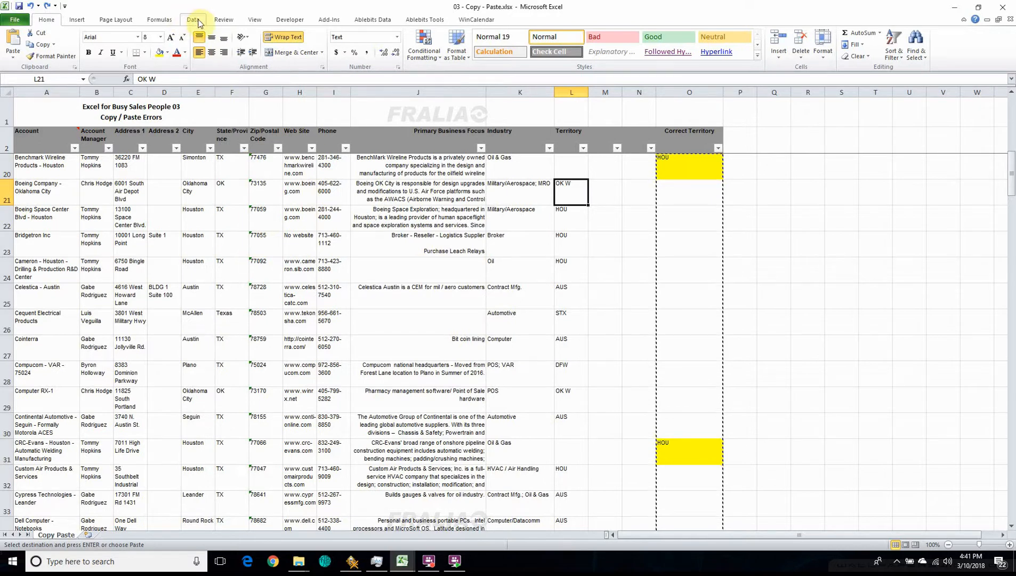
left_click(201, 21)
left_click(251, 51)
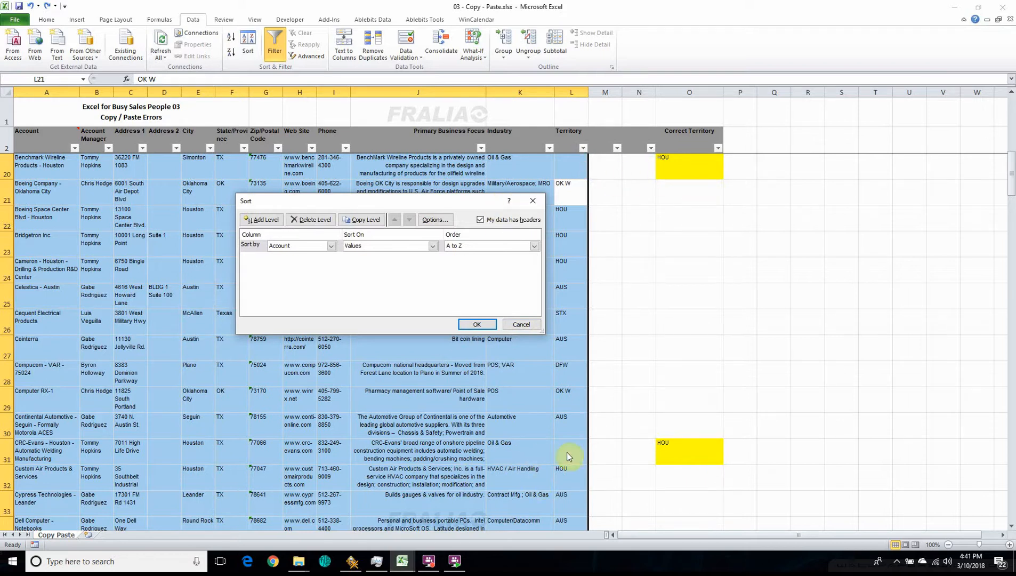
left_click(522, 324)
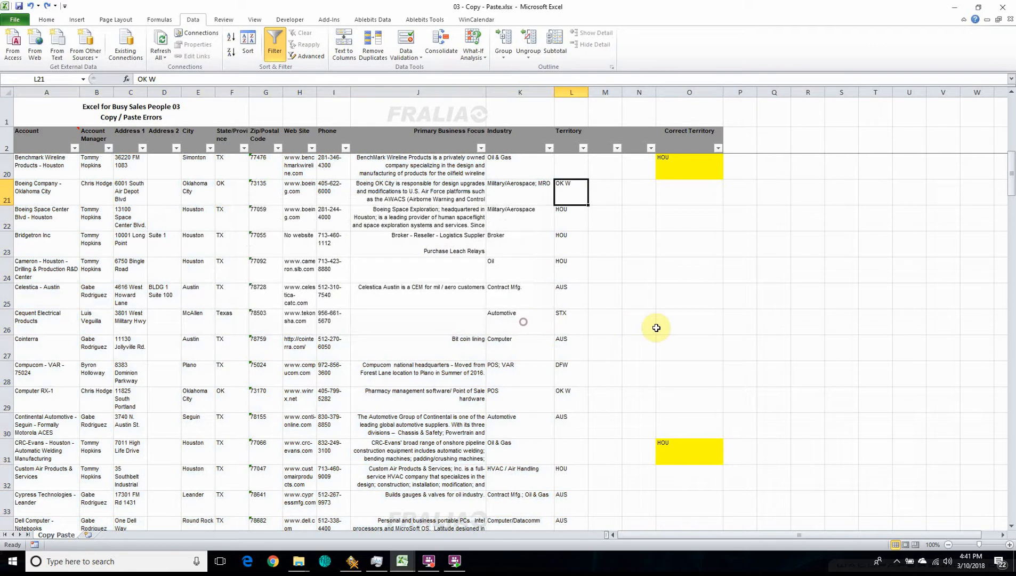
Step: Sort the entire data range A3:O133, including the Correct Territory column, by the values in Column L from A to Z
left_click(38, 168)
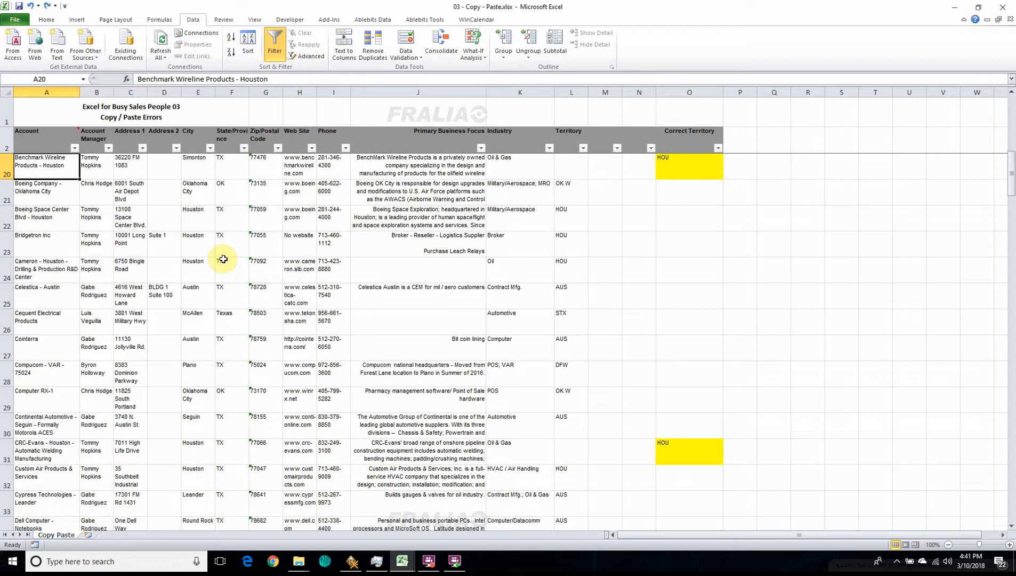
scroll(48, 179, "up", 6)
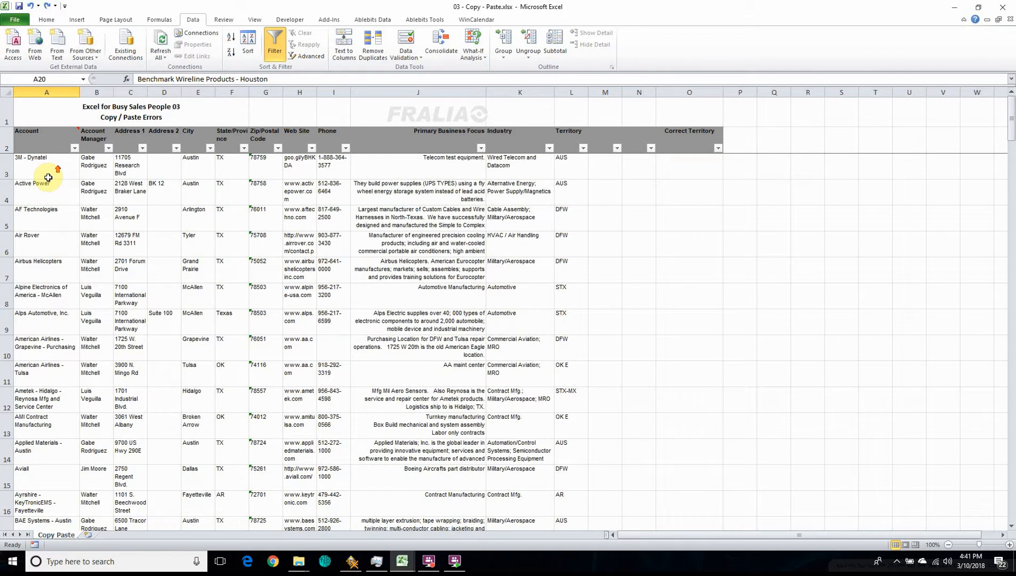
left_click(48, 177)
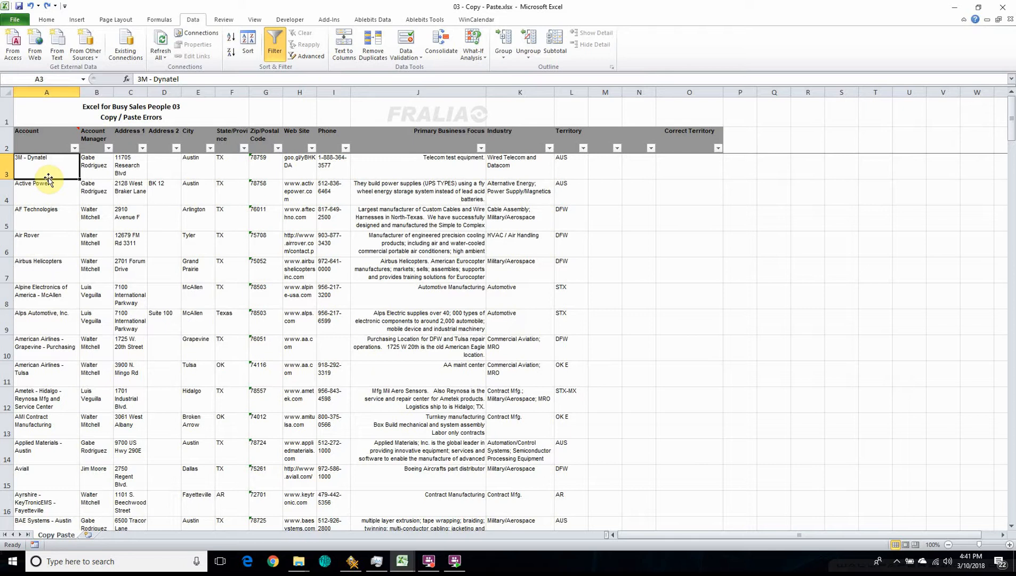
key("ctrl+shift+End")
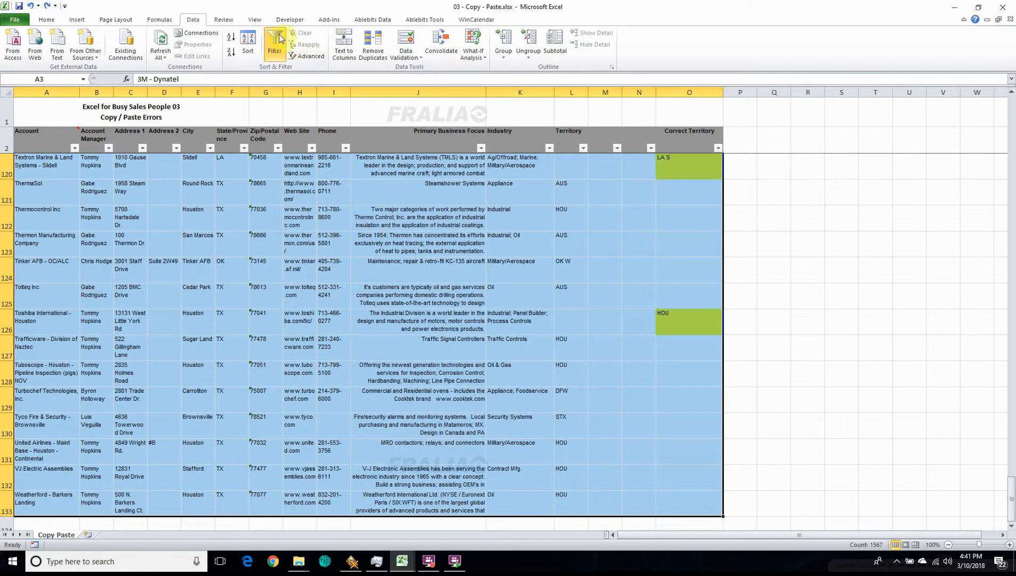
left_click(251, 55)
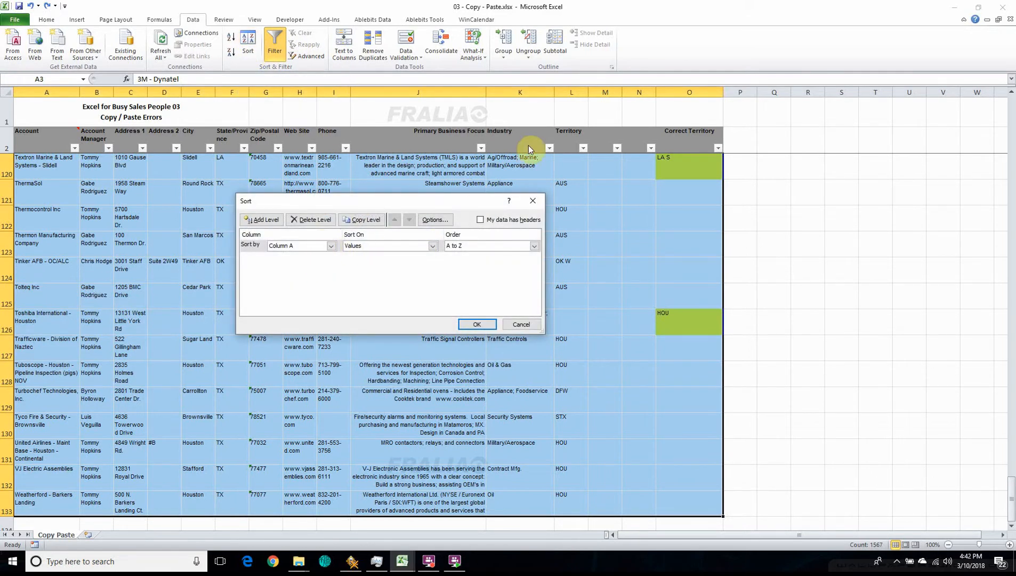
left_click(331, 246)
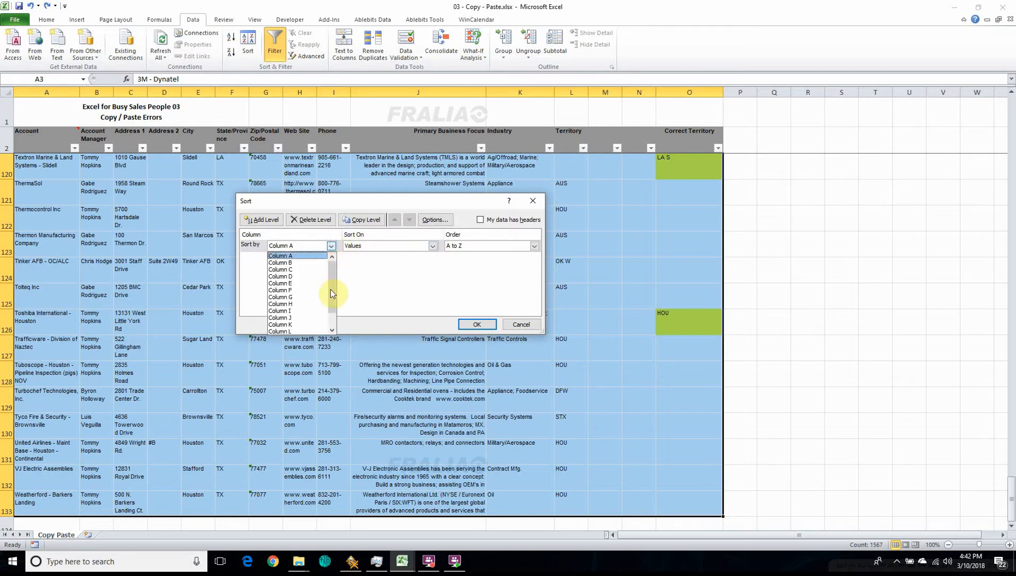
left_click(300, 331)
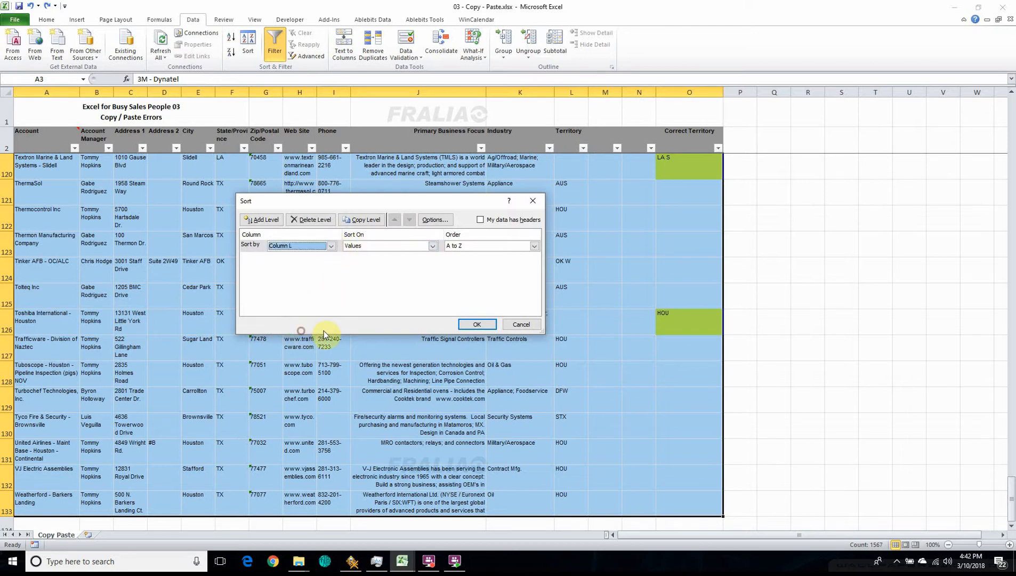
left_click(476, 325)
left_click(580, 341)
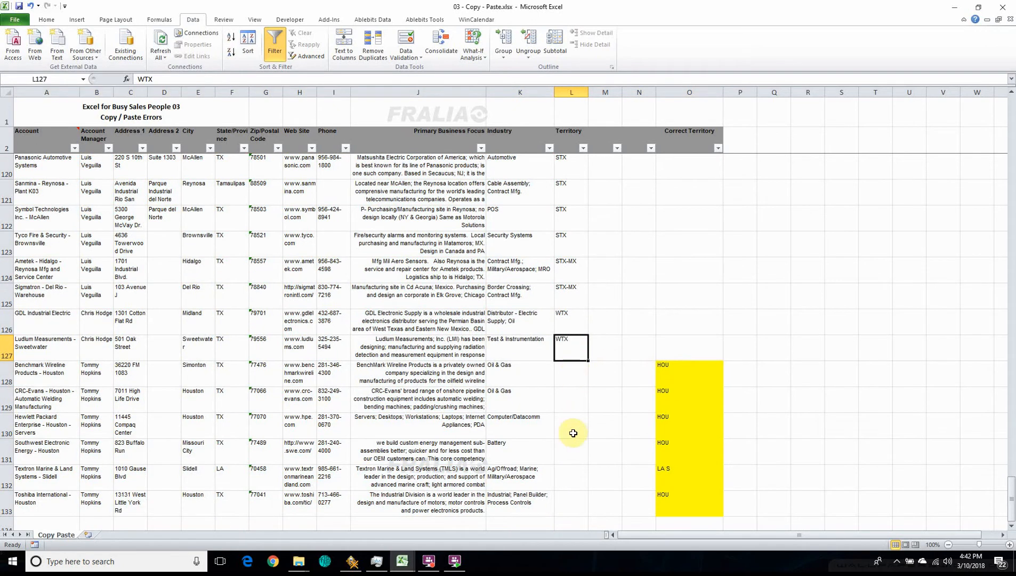
Step: Copy the Correct Territory entries O128:O133 into the blank Territory cells starting at L128
left_click_drag(666, 363, 680, 506)
key("ctrl+c")
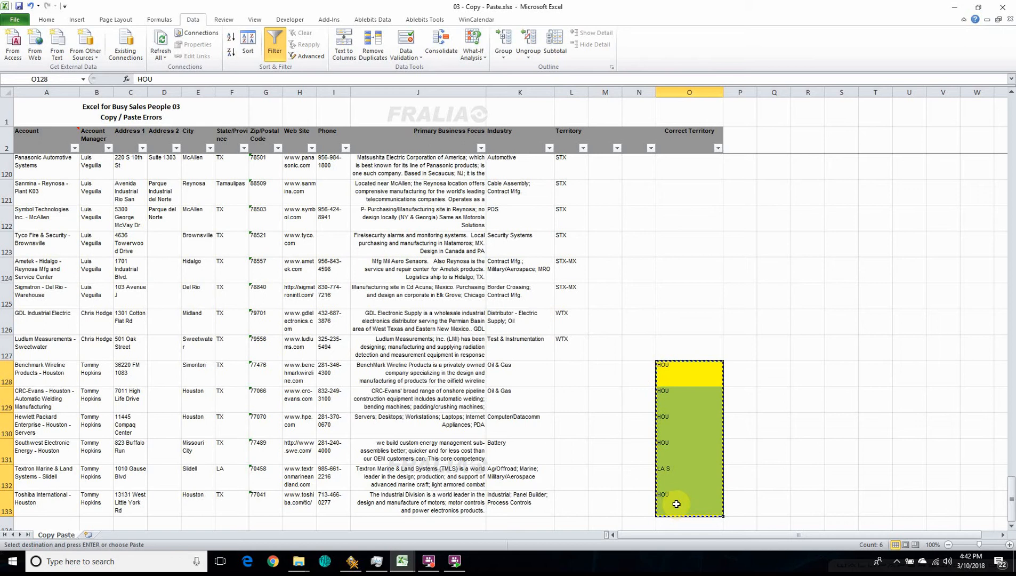
left_click(566, 368)
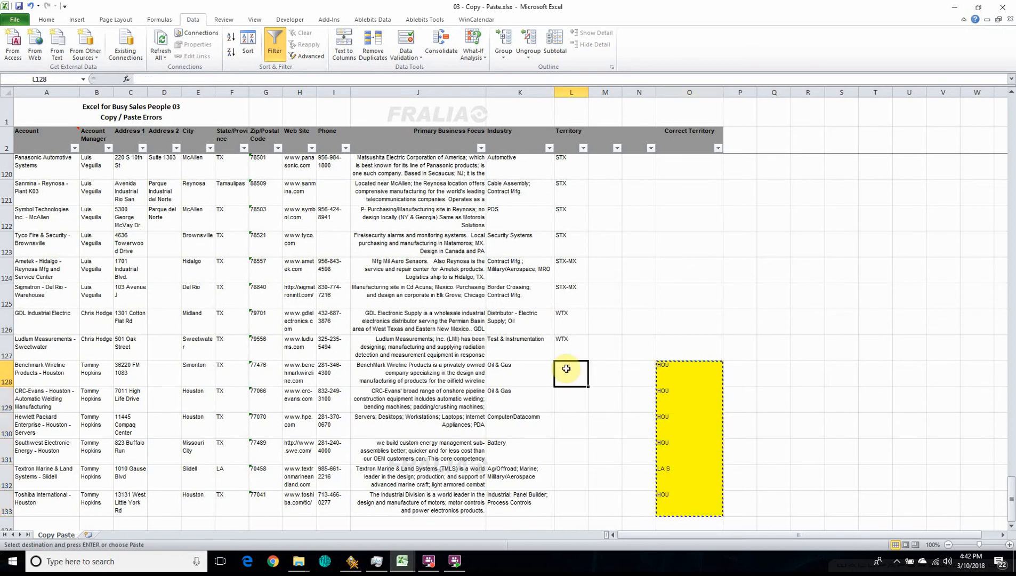
key("ctrl+v")
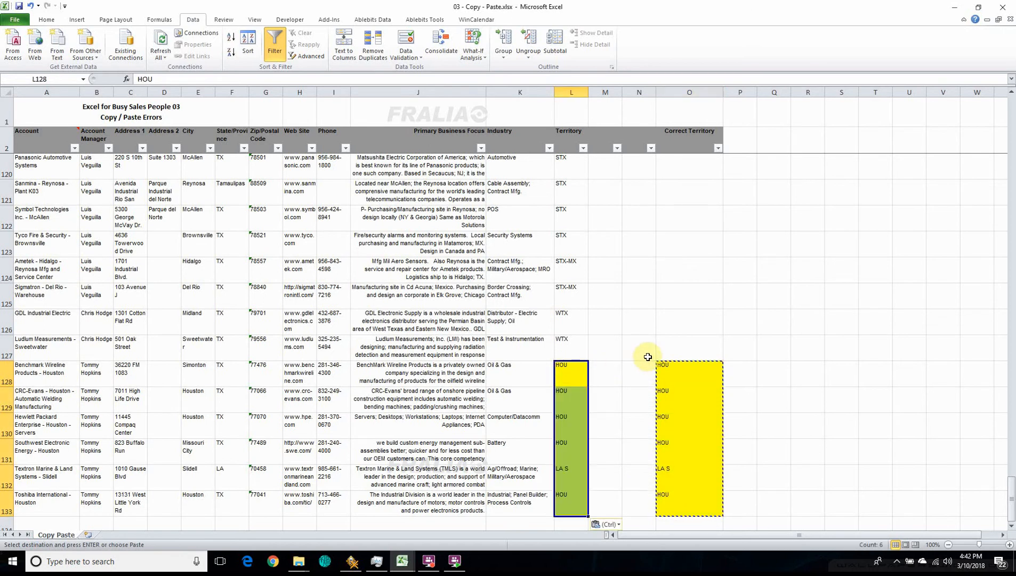